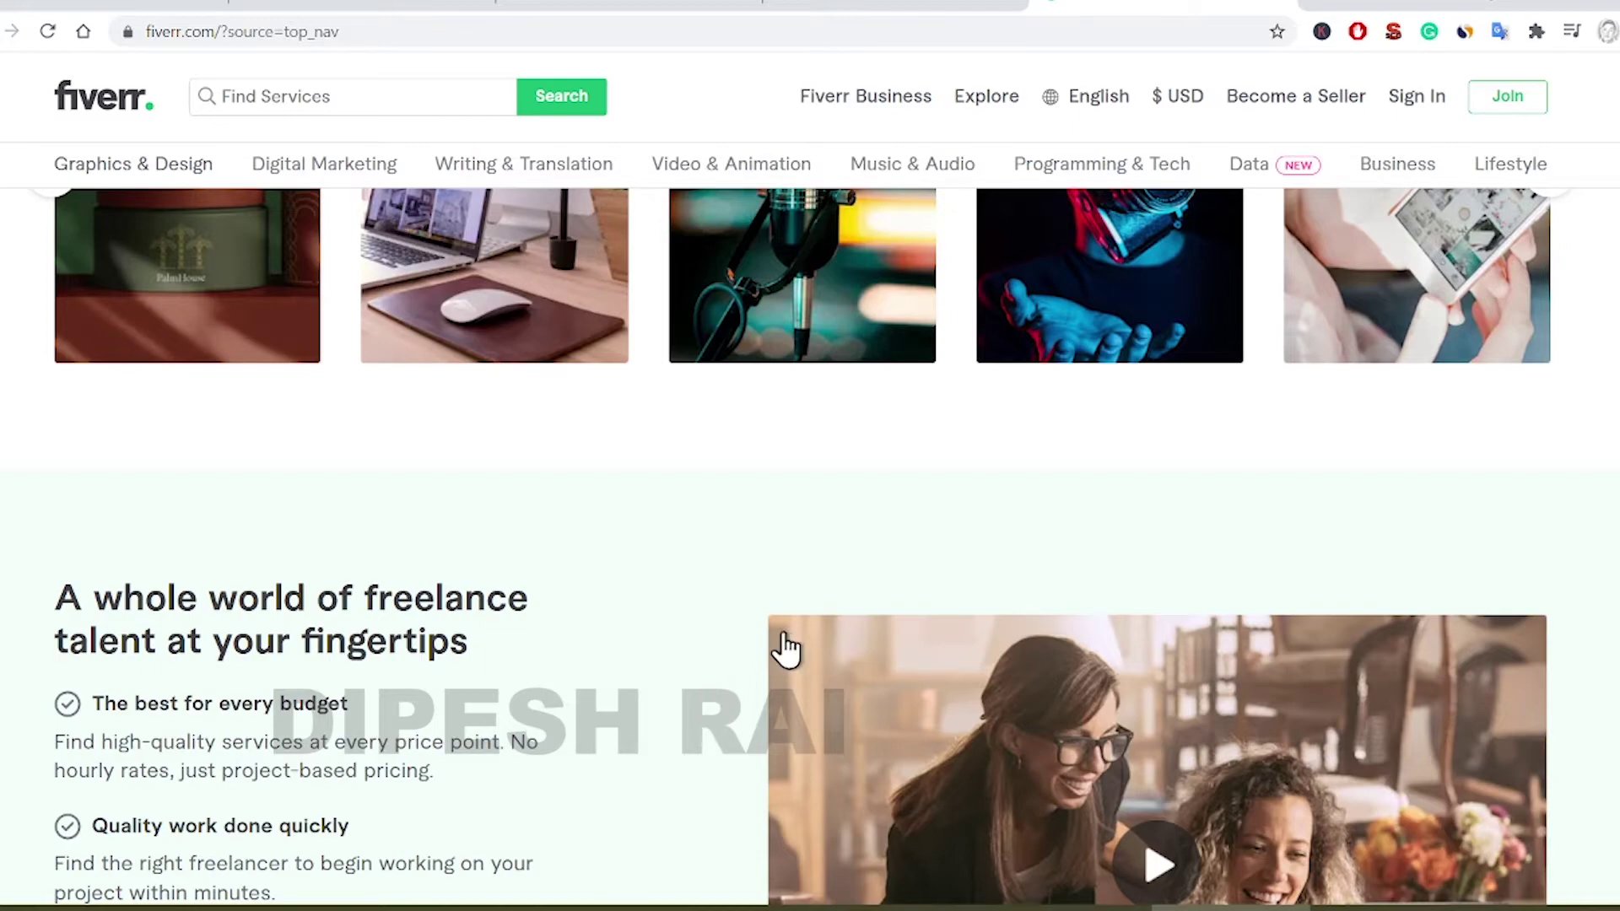
# Sign in with the account e-mail and a password, which Fiverr rejects as wrong credentials.
pyautogui.scroll(-8, 651, 717)
pyautogui.scroll(5, 670, 690)
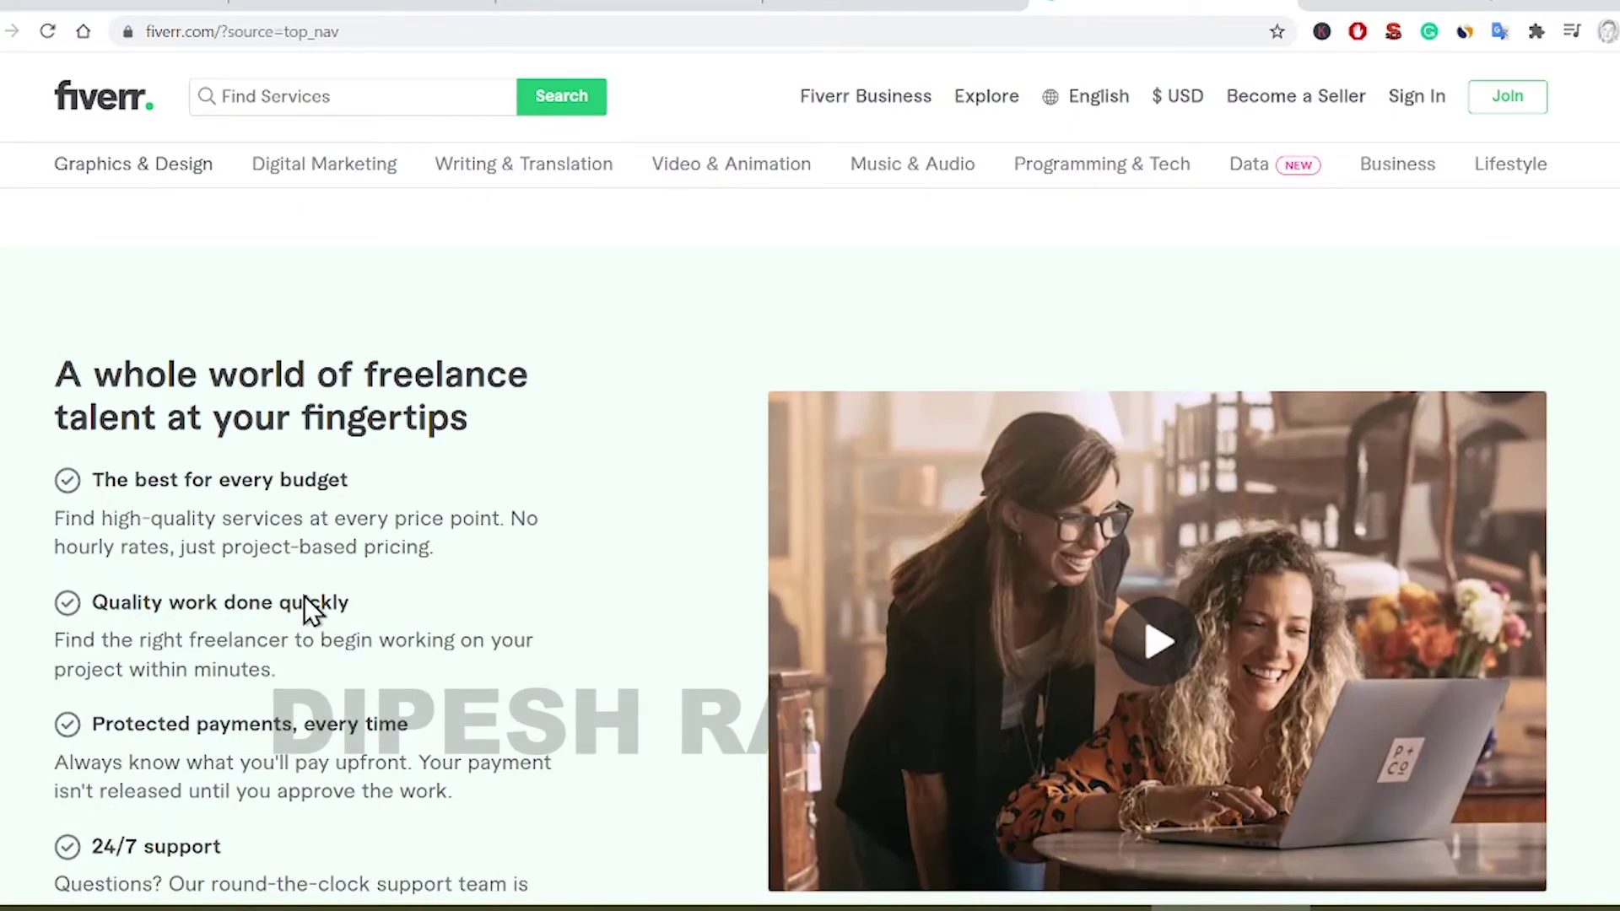
pyautogui.scroll(-7, 314, 625)
pyautogui.scroll(-6, 151, 605)
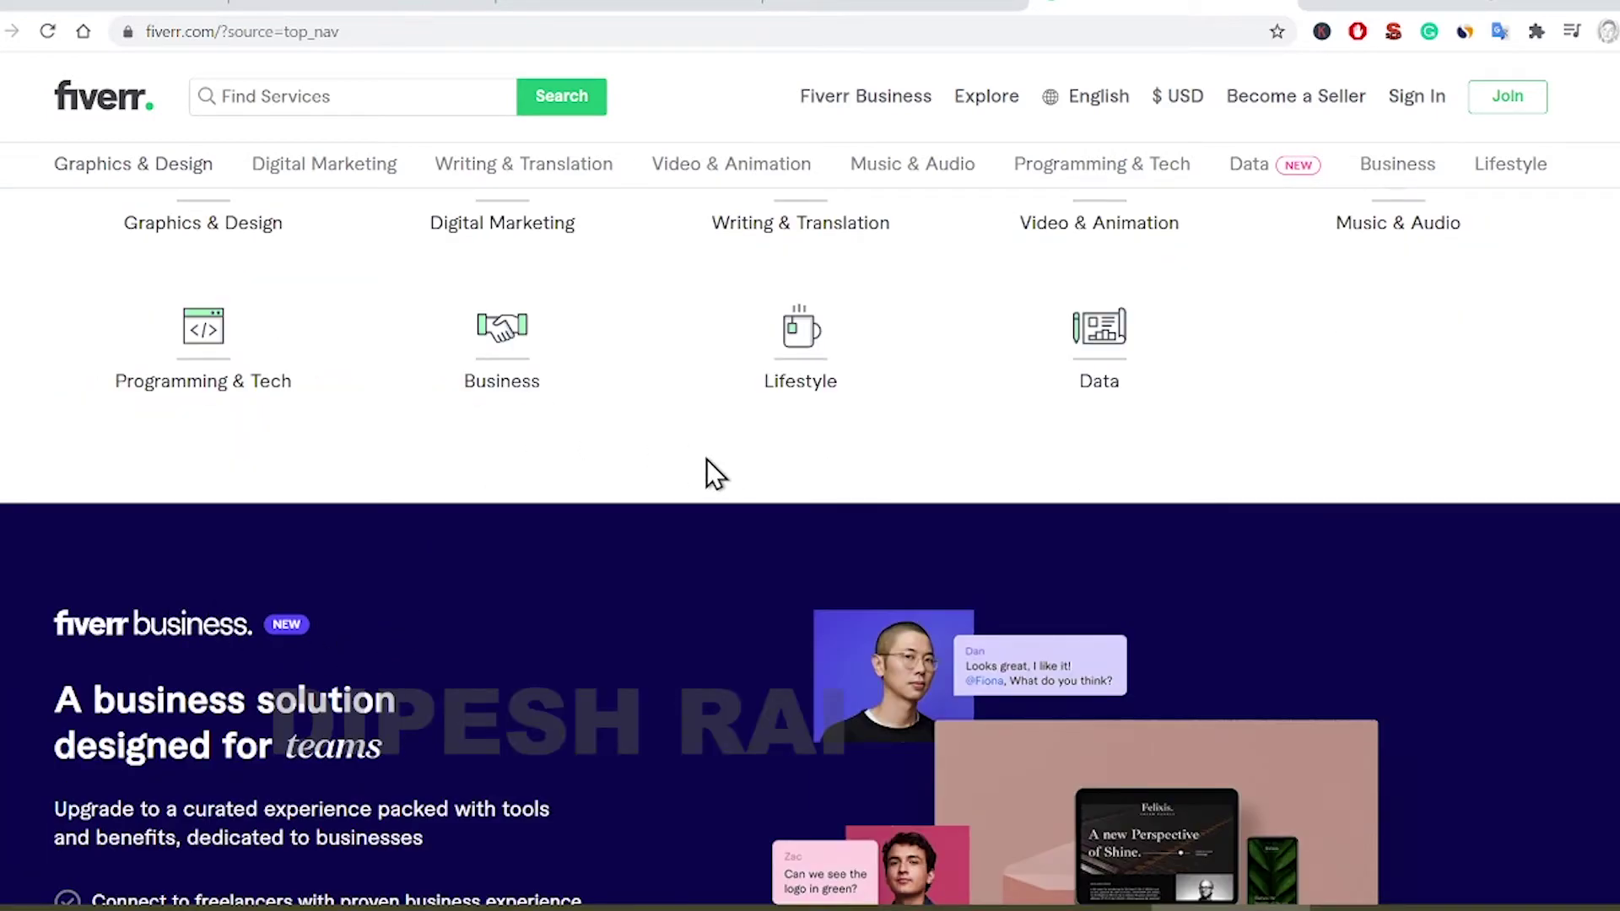
pyautogui.scroll(-6, 697, 468)
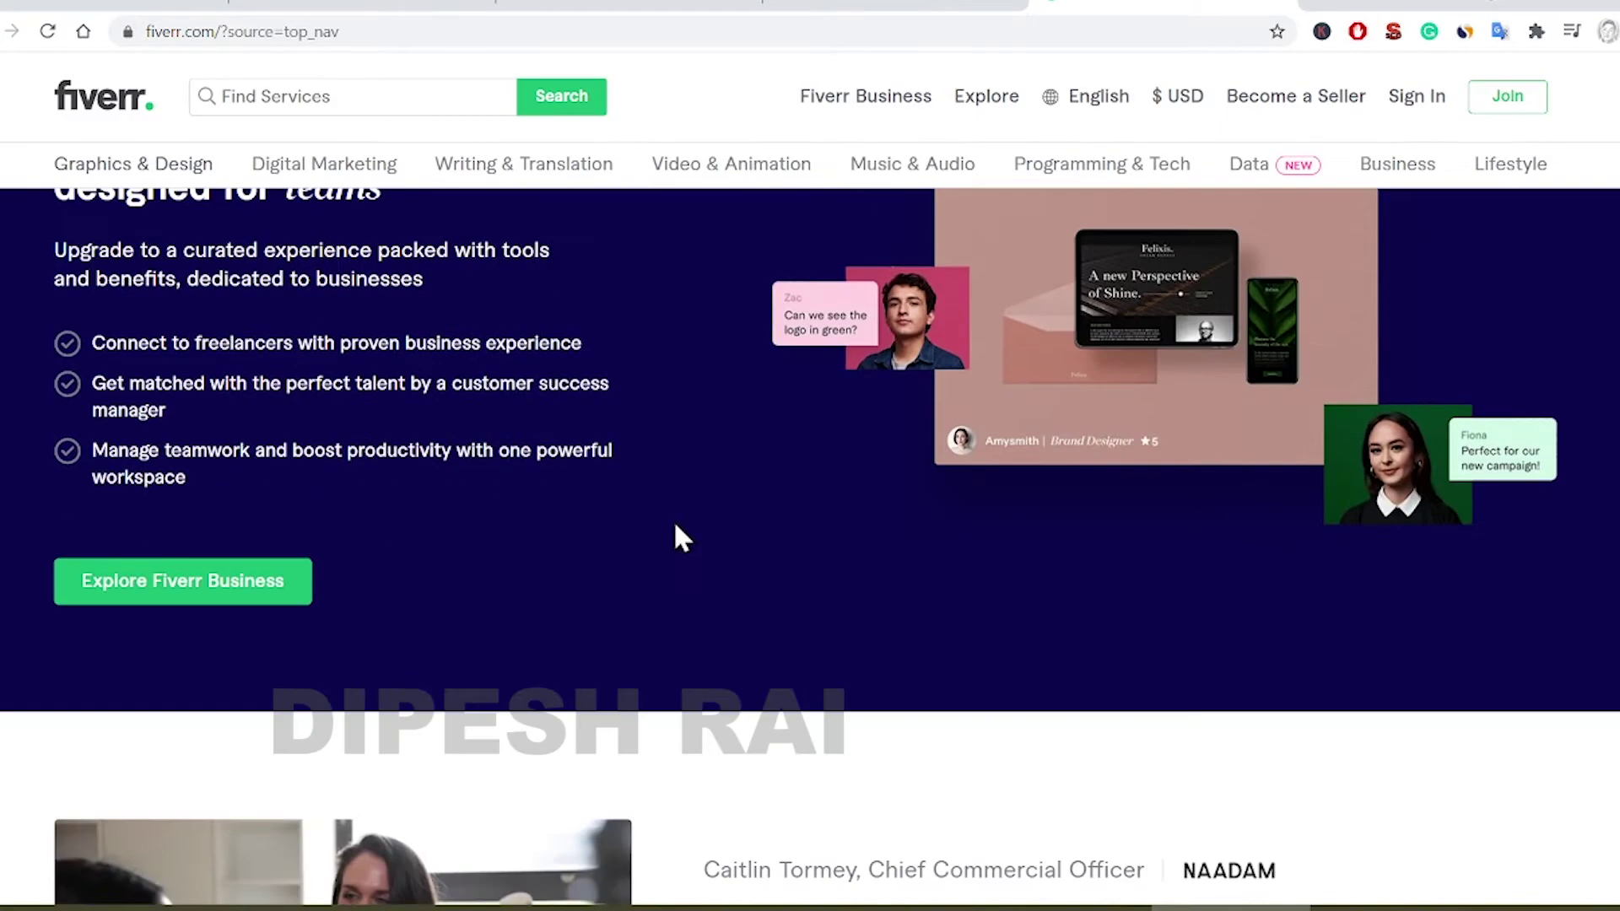
pyautogui.scroll(-6, 831, 660)
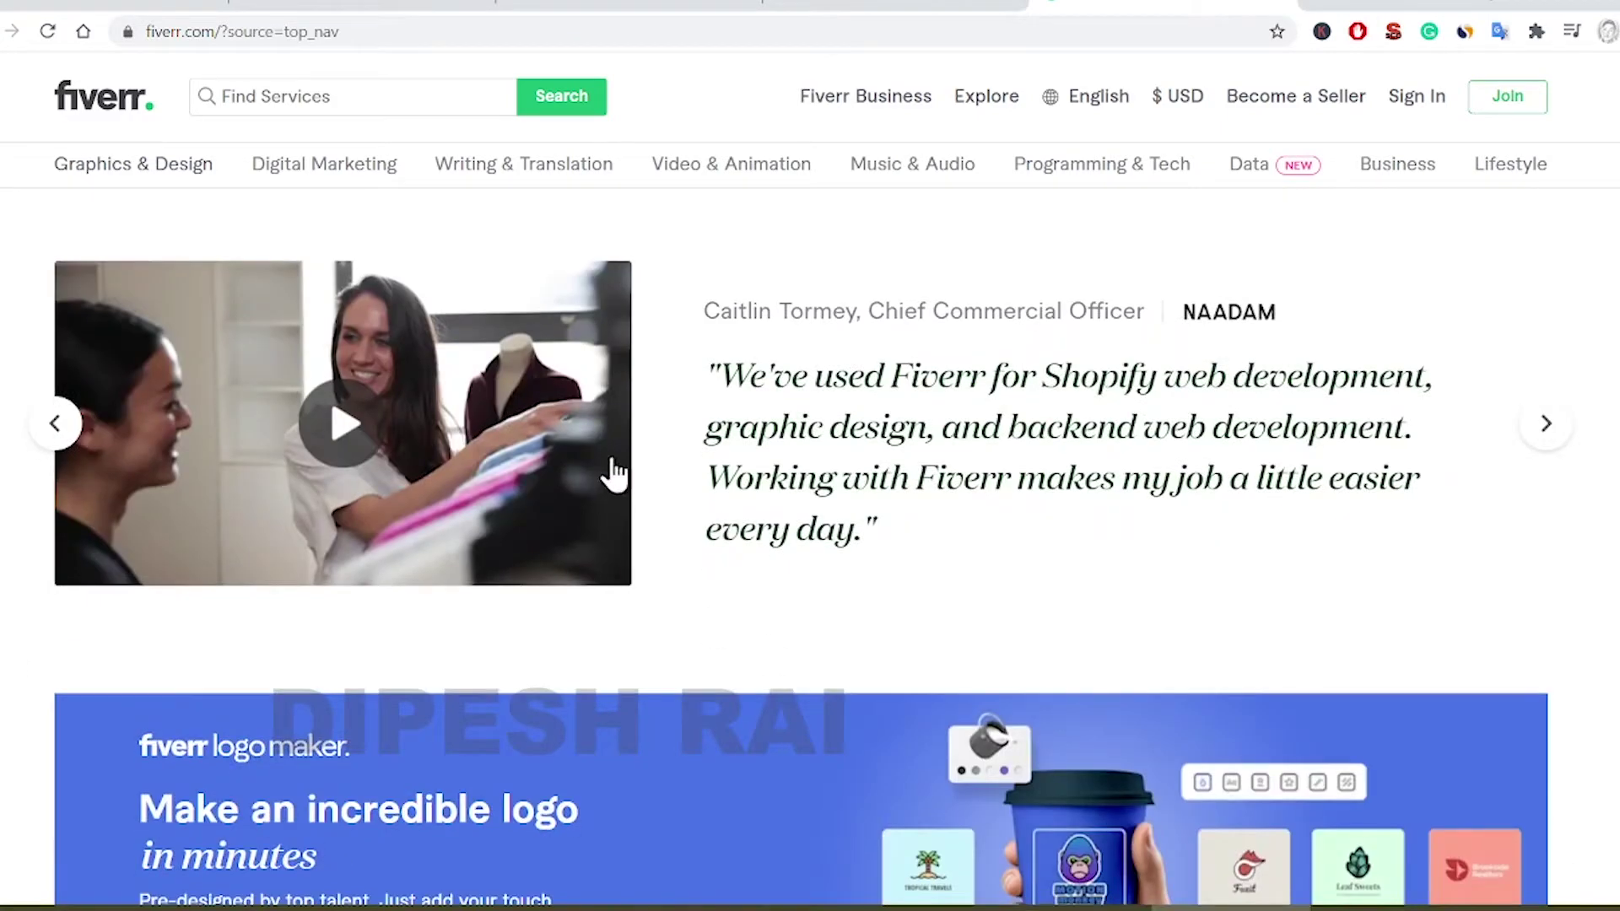
pyautogui.click(1431, 100)
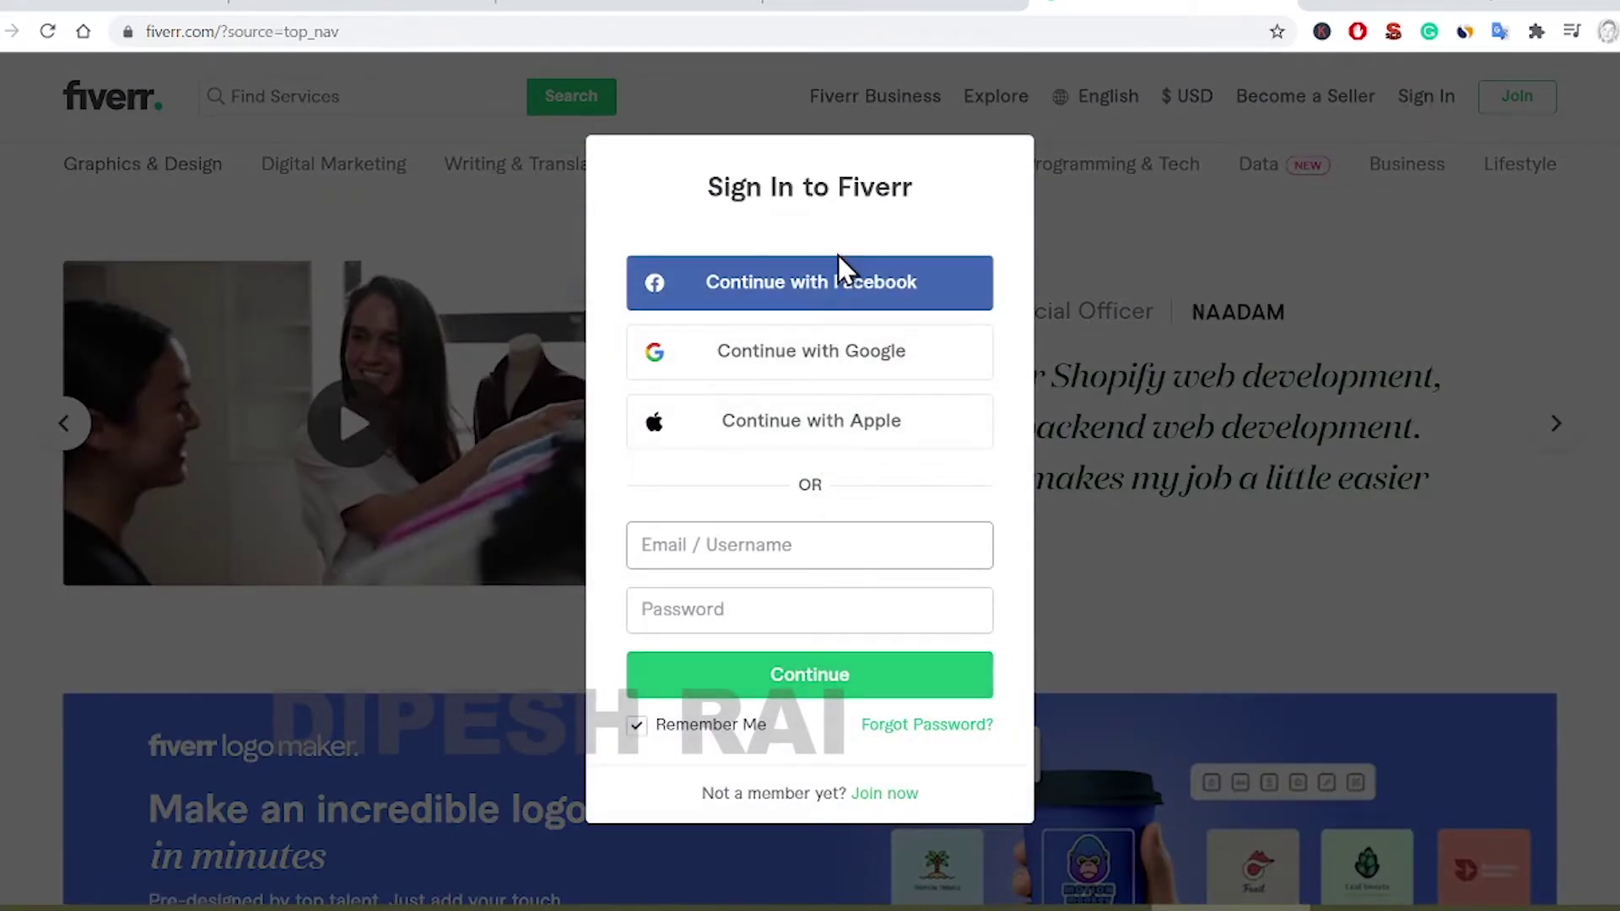
pyautogui.click(695, 565)
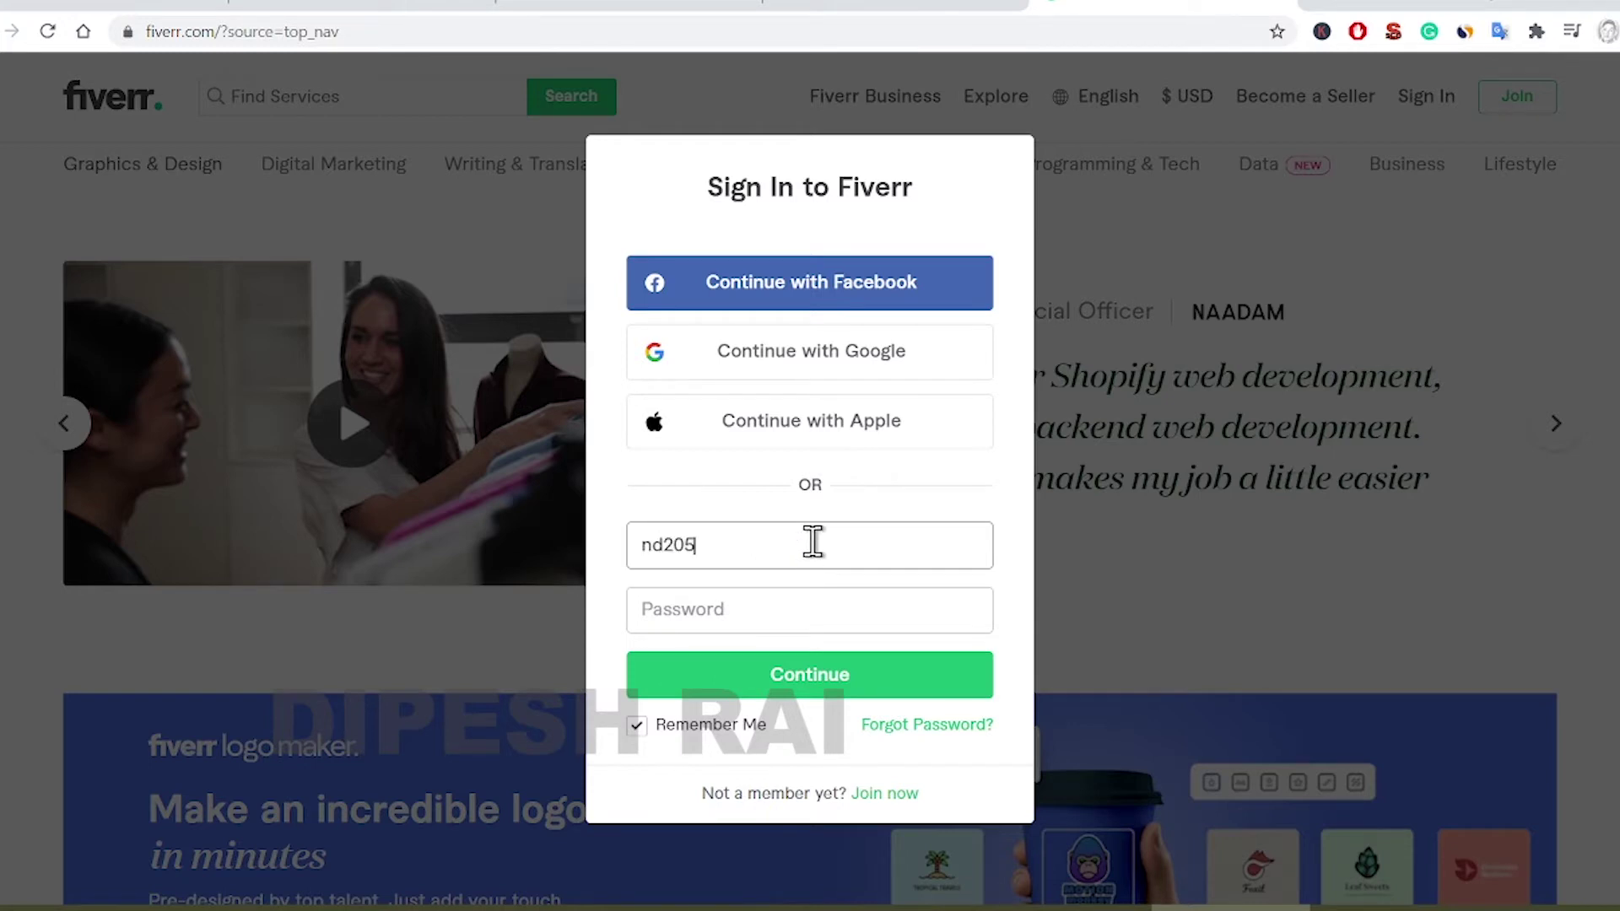
pyautogui.press('Tab')
pyautogui.write('********')
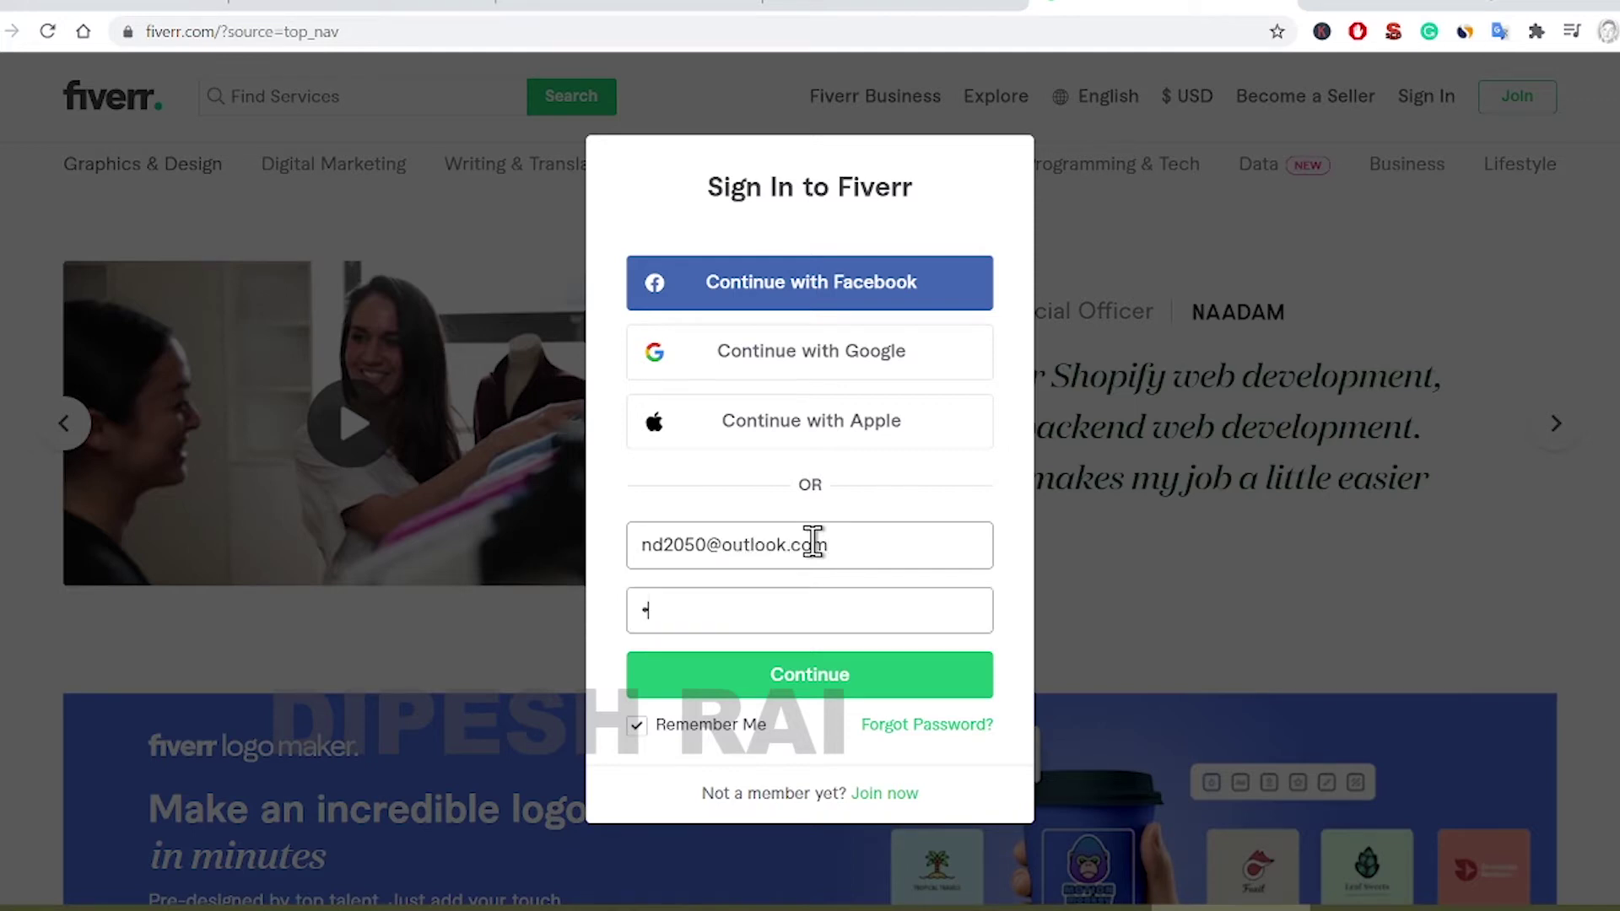
pyautogui.press('Return')
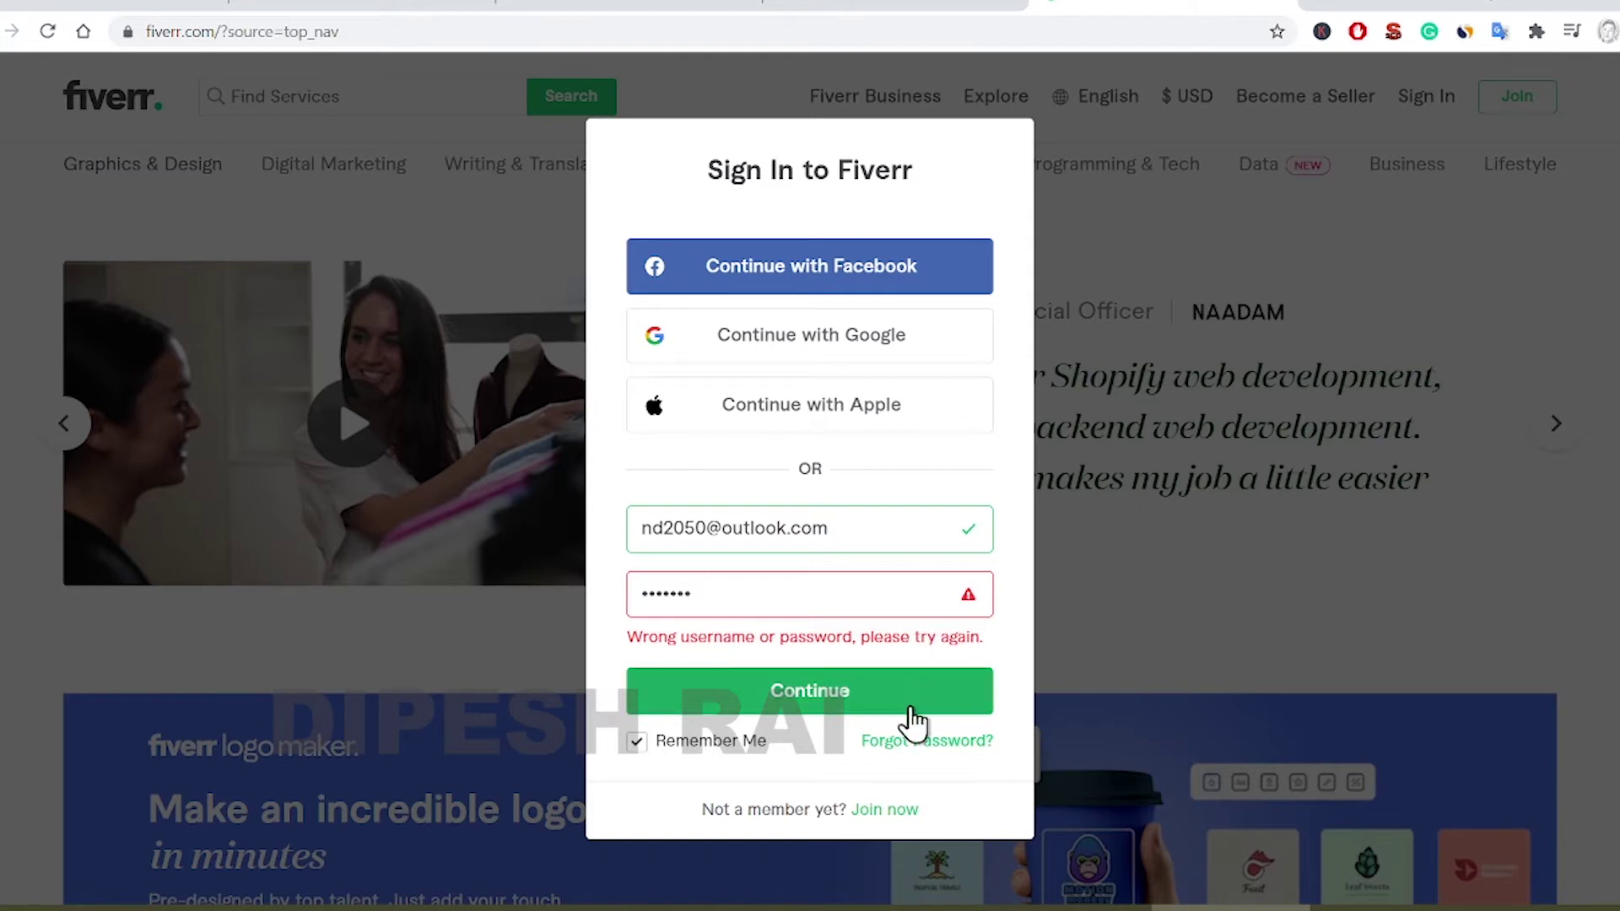
# Submit the account e-mail in Reset Password and highlight the emailed-instructions confirmation.
pyautogui.click(901, 747)
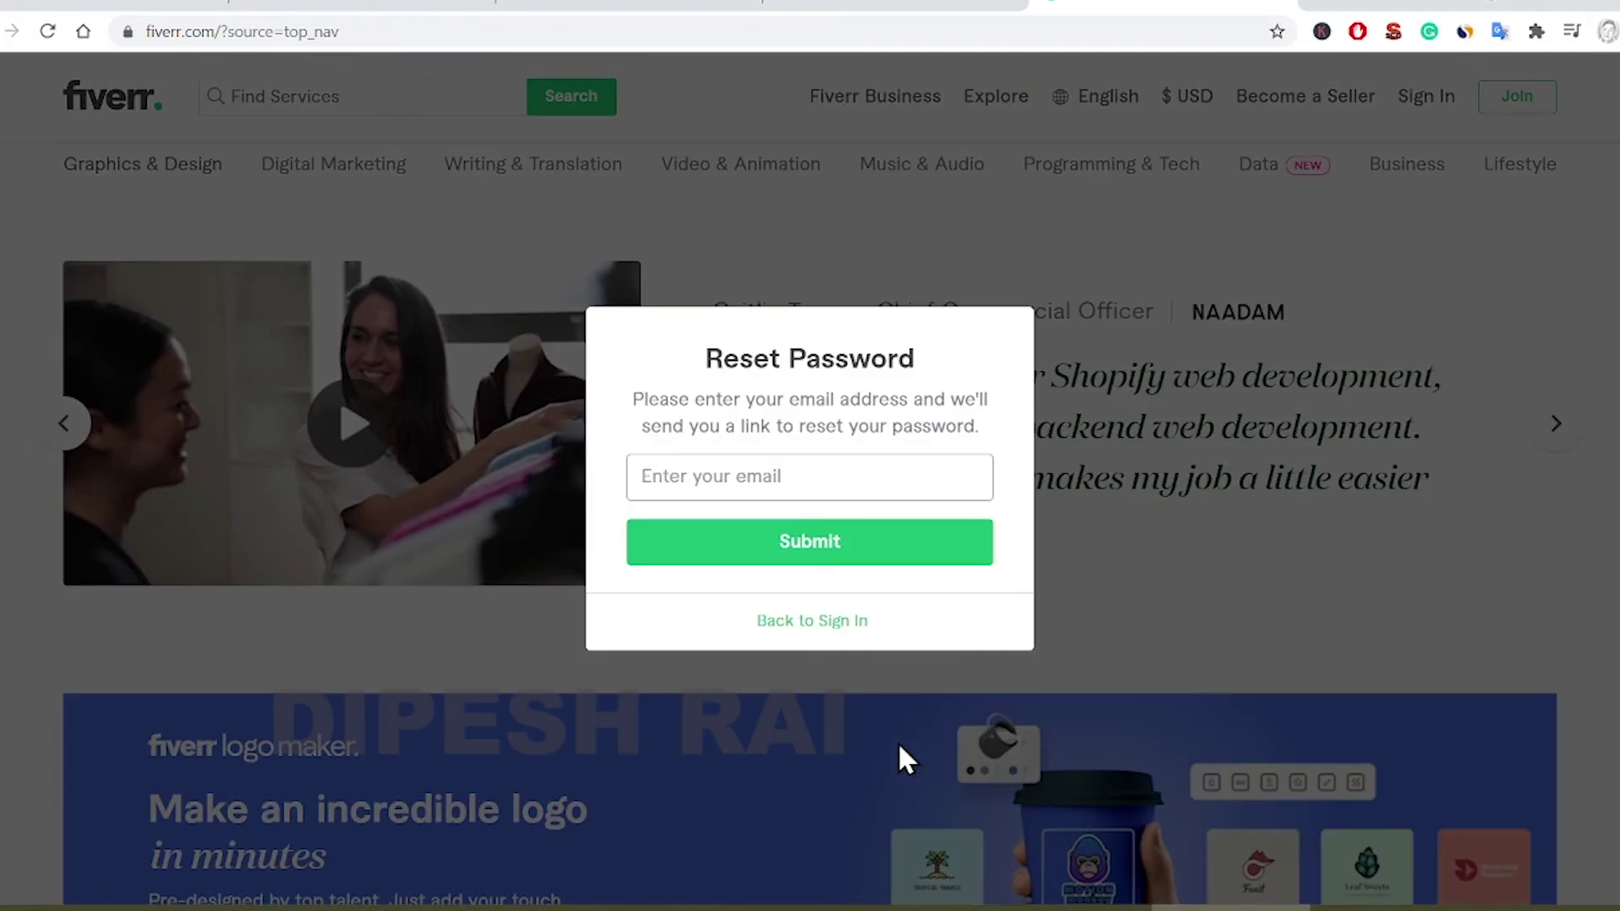
pyautogui.click(755, 477)
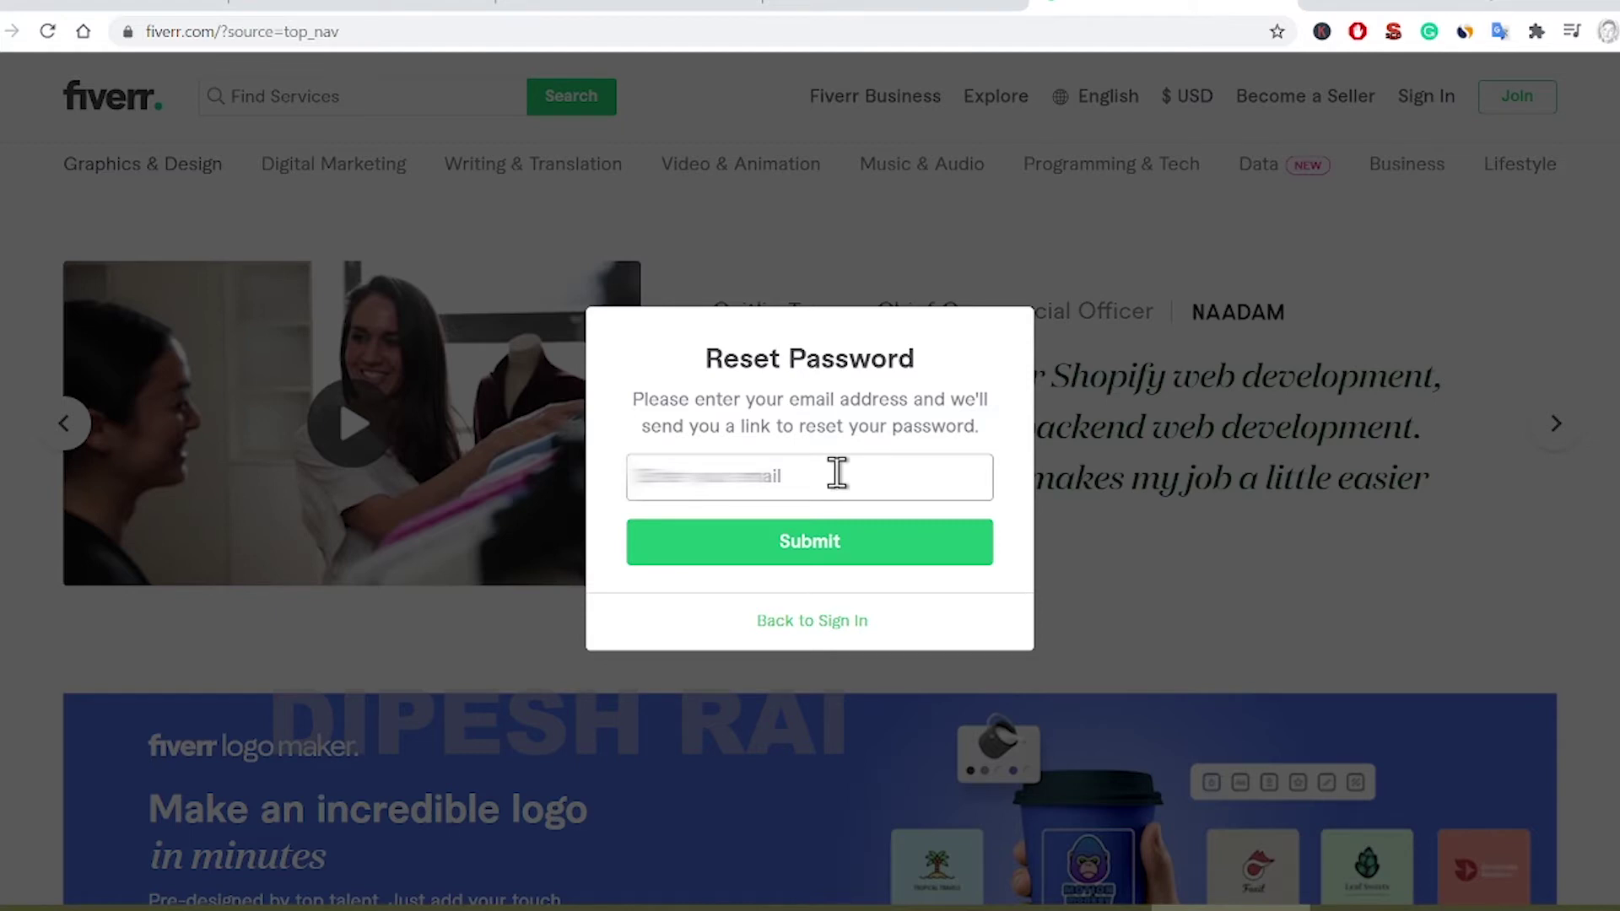
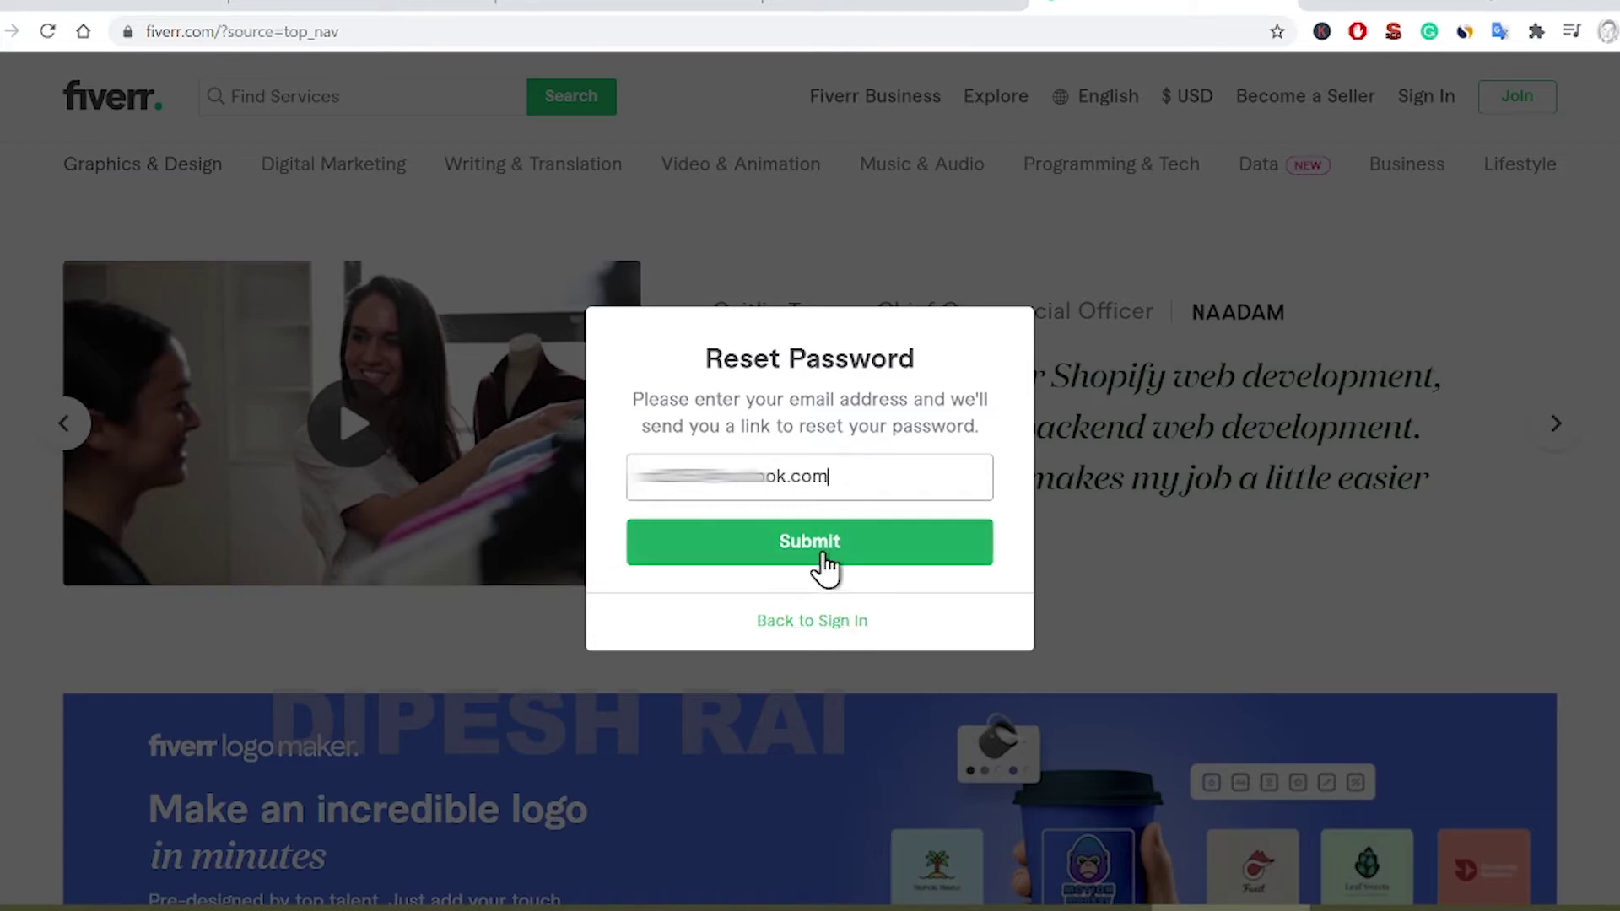
pyautogui.click(791, 557)
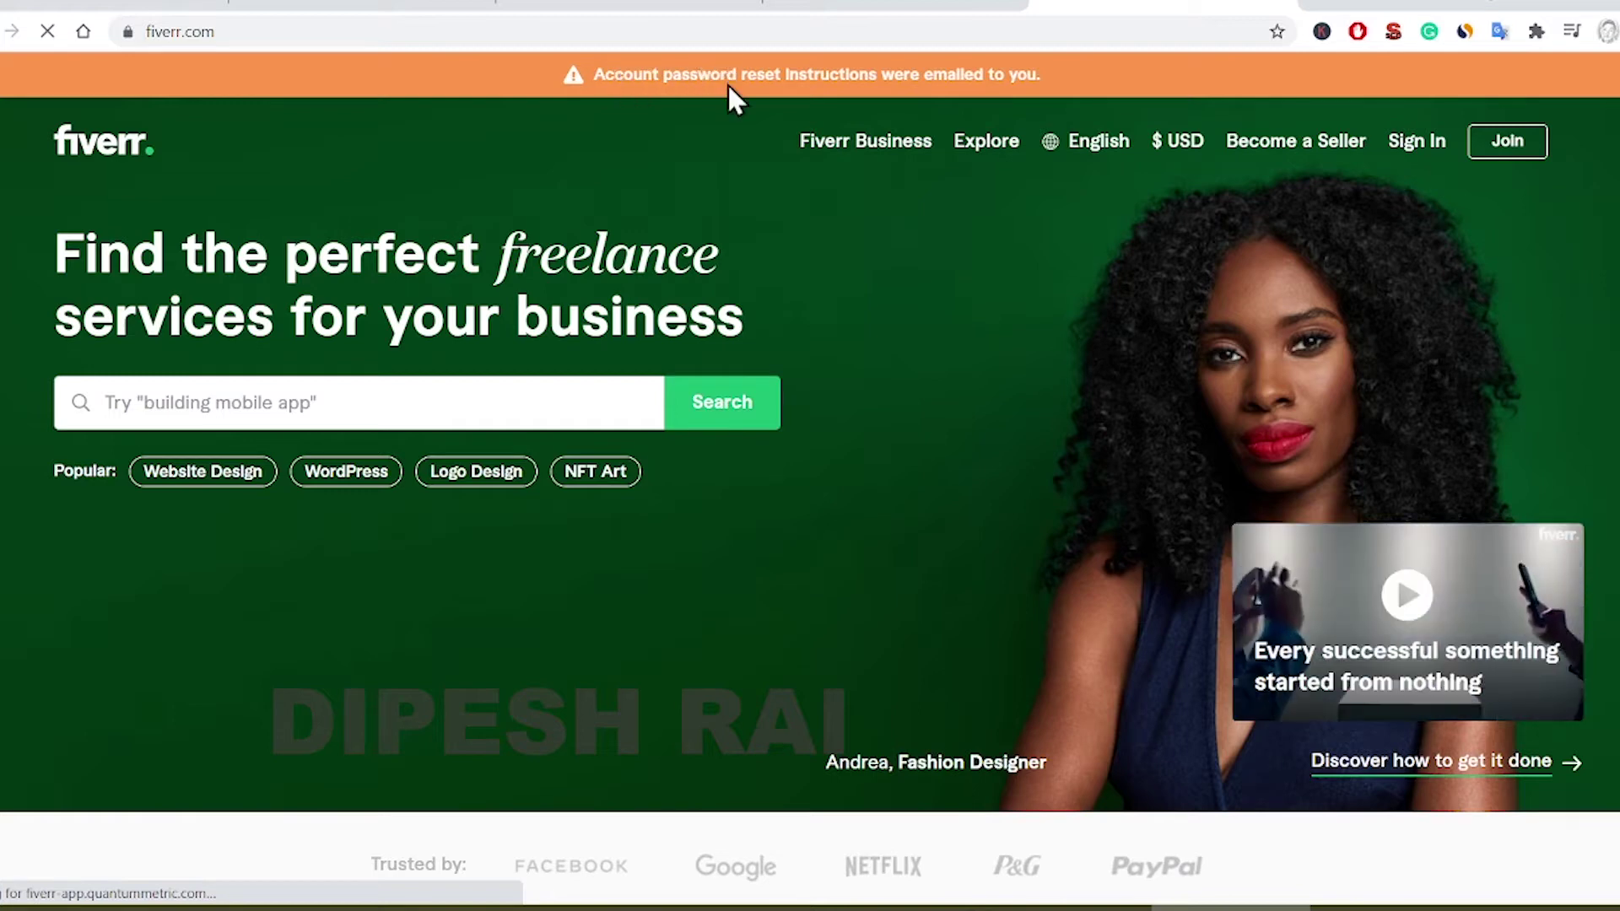
pyautogui.moveTo(739, 78); pyautogui.dragTo(1029, 79)
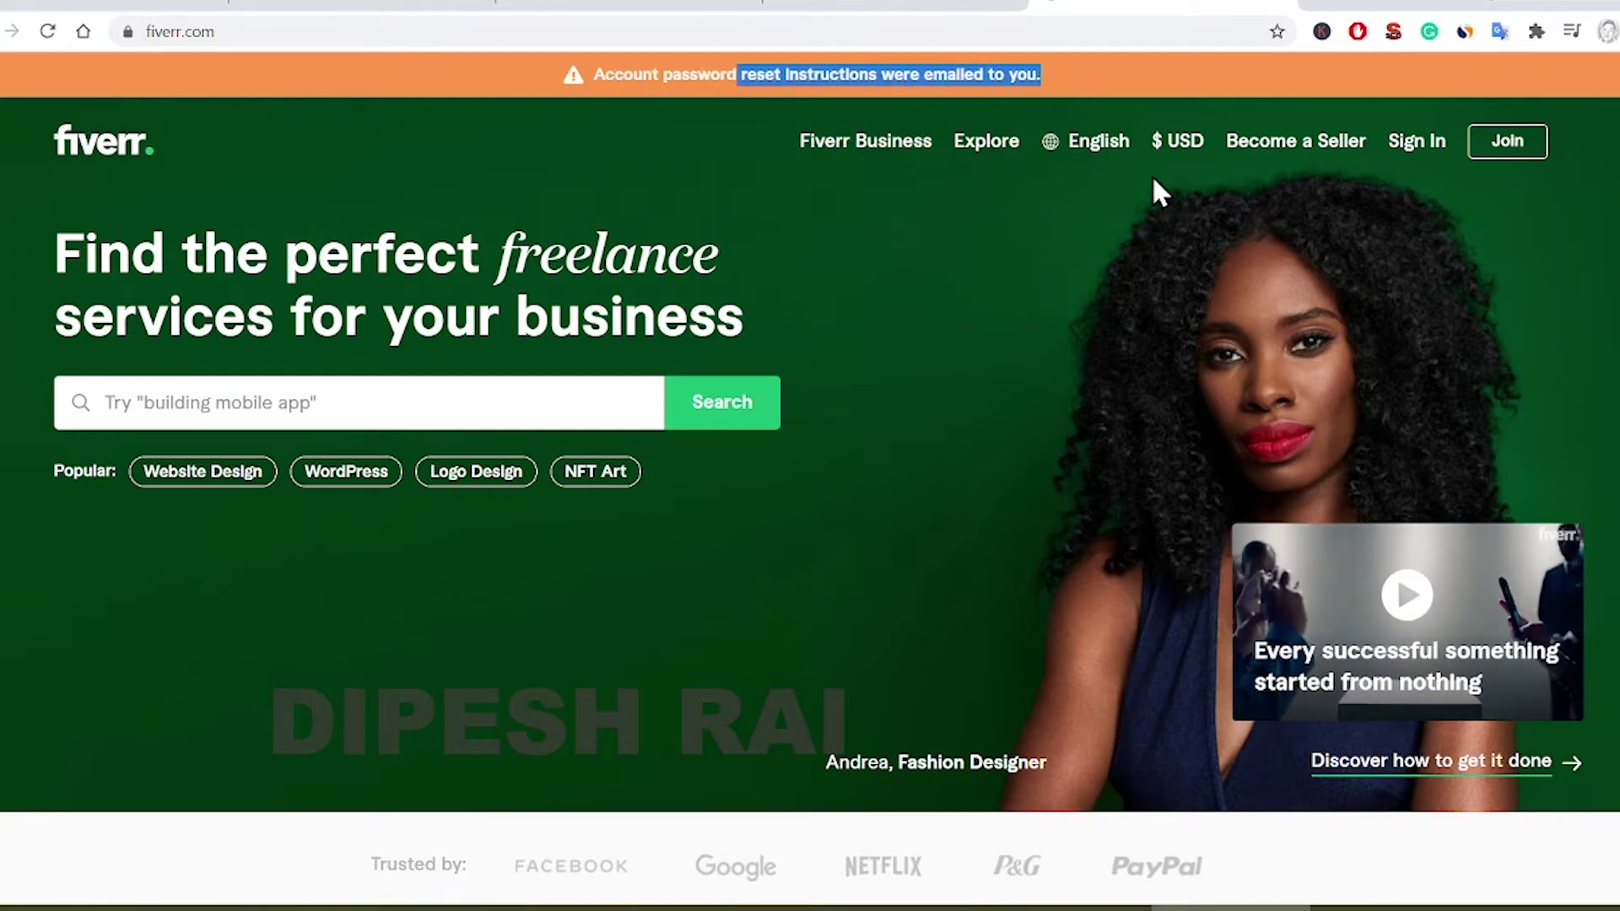
# Load outlook.com in a new browser tab alongside the Fiverr page.
pyautogui.click(1331, 3)
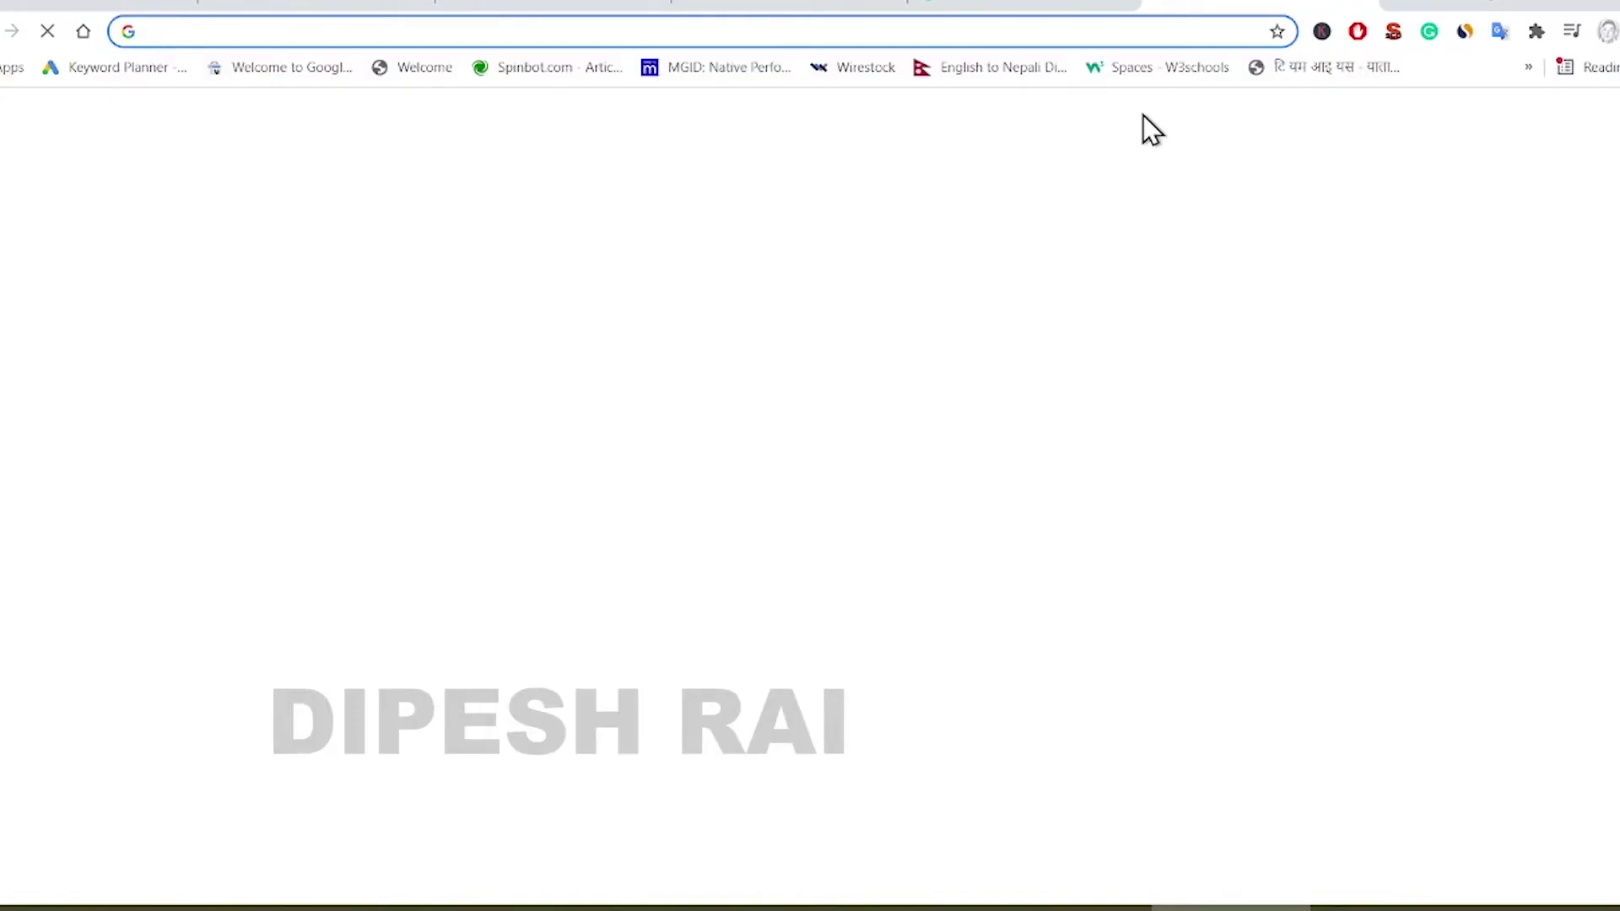
pyautogui.write('outlook.com')
pyautogui.press('Return')
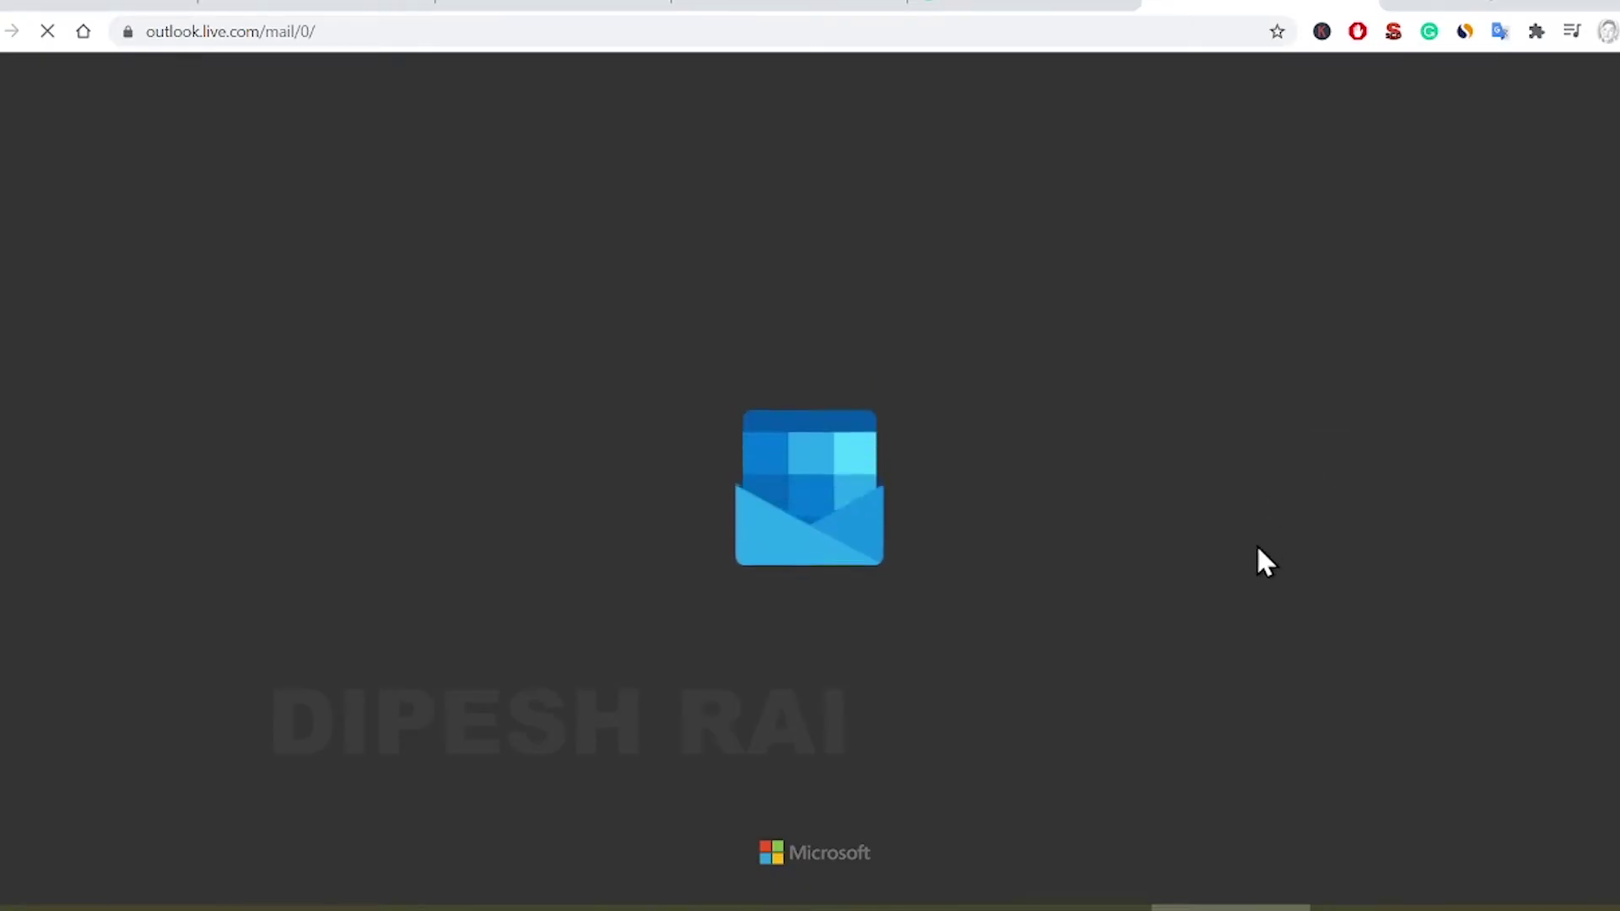
pyautogui.click(1016, 8)
pyautogui.click(1219, 4)
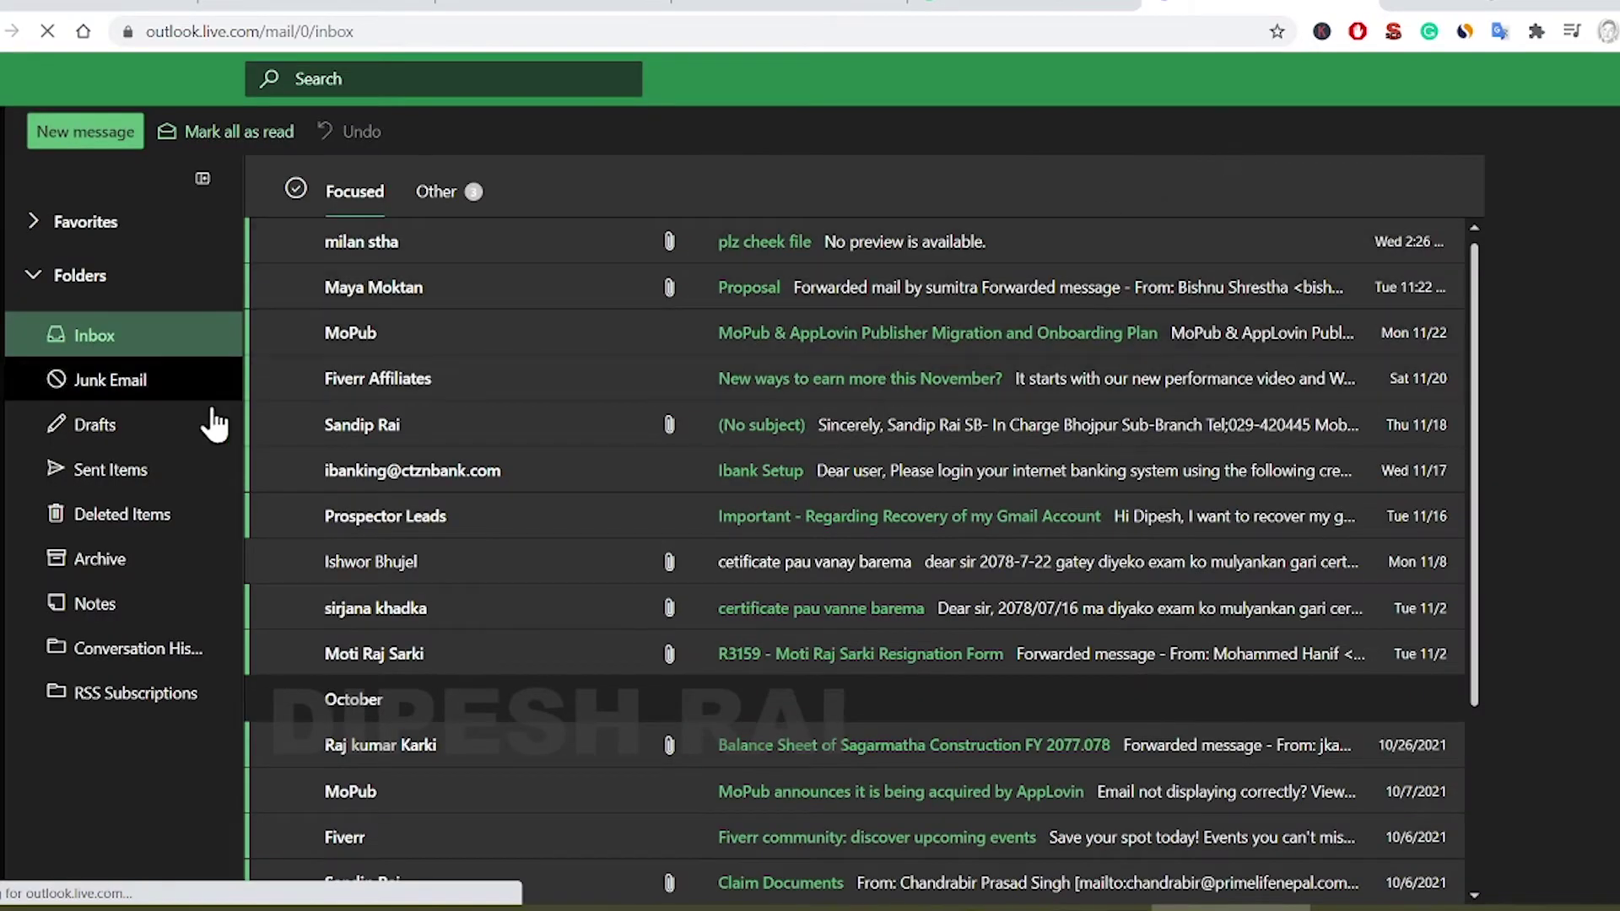
# Open the 'Reset your Fiverr password' email from the Other inbox folder.
pyautogui.click(469, 199)
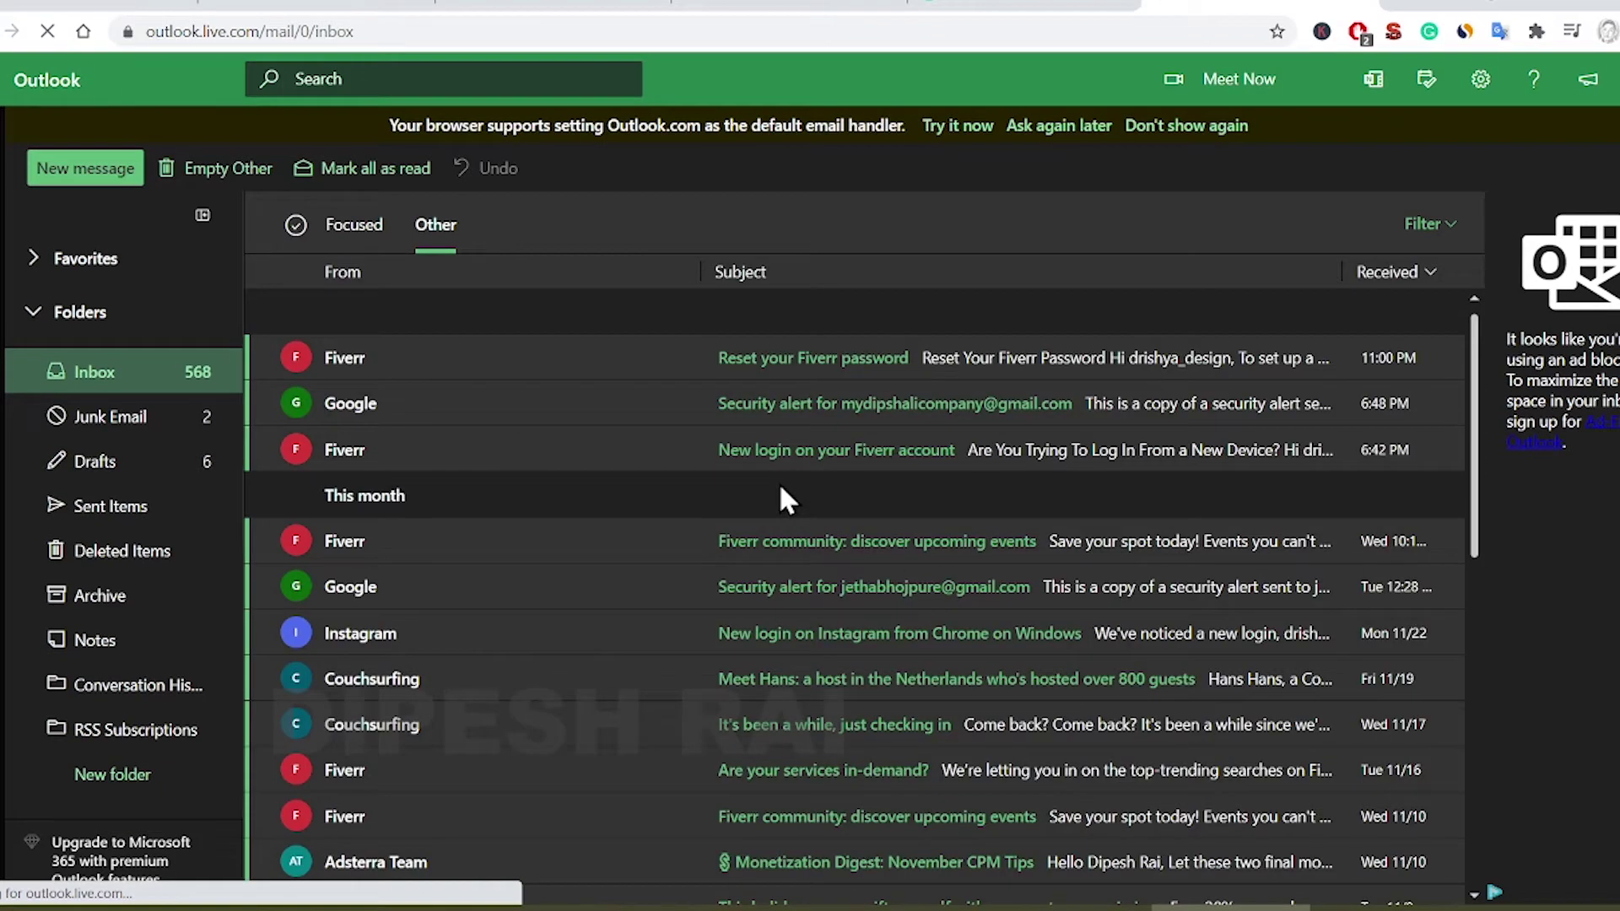
pyautogui.moveTo(594, 354)
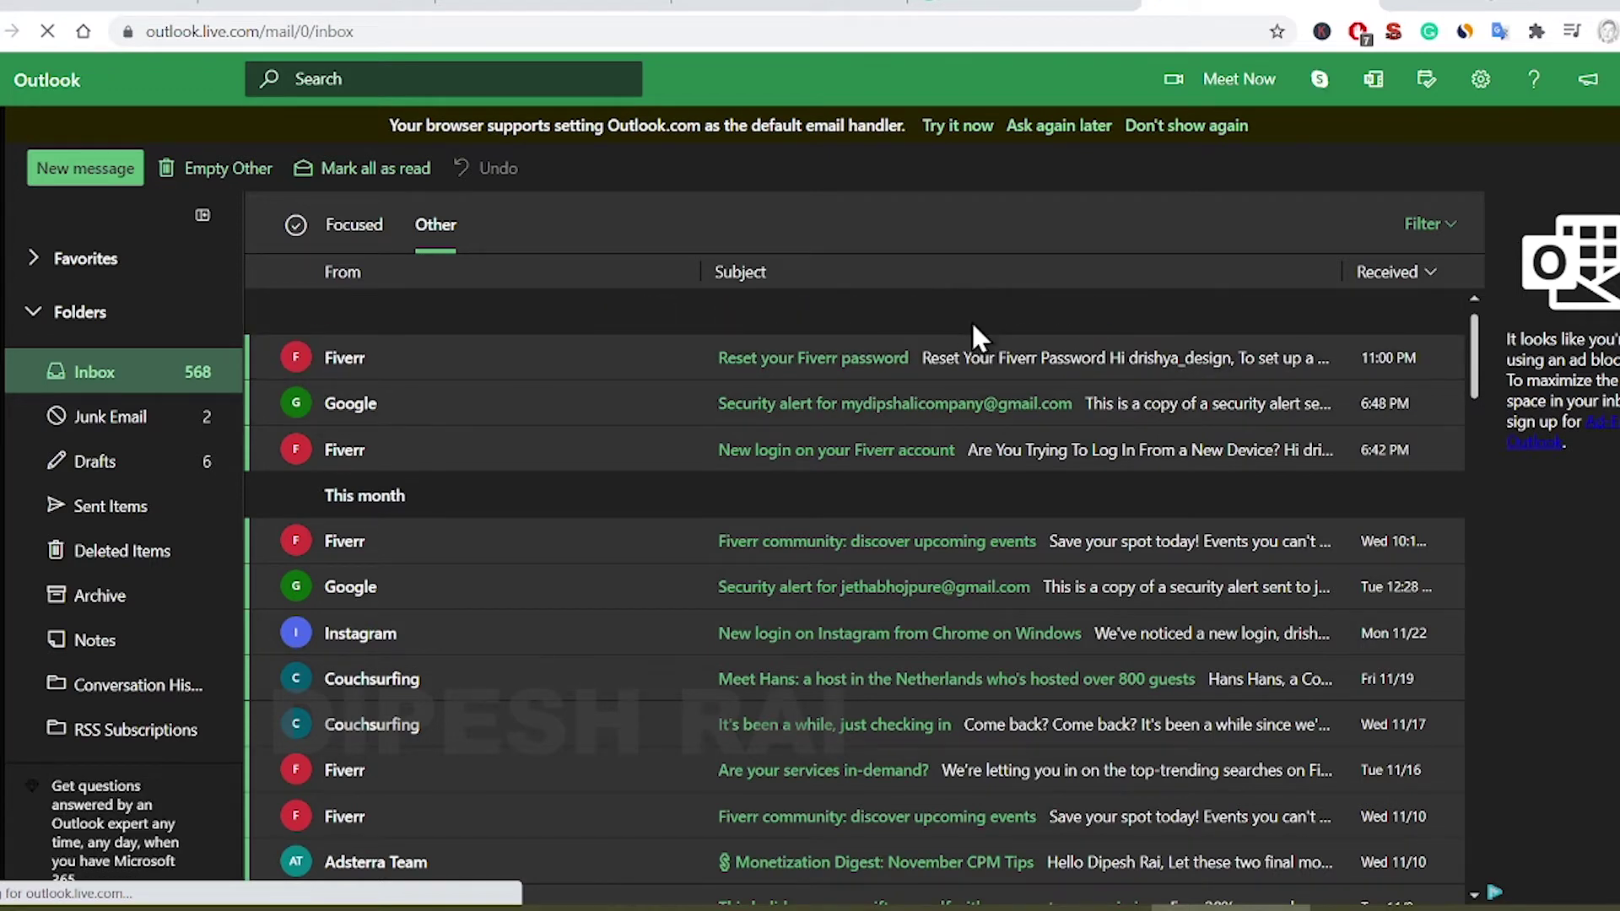
pyautogui.click(959, 354)
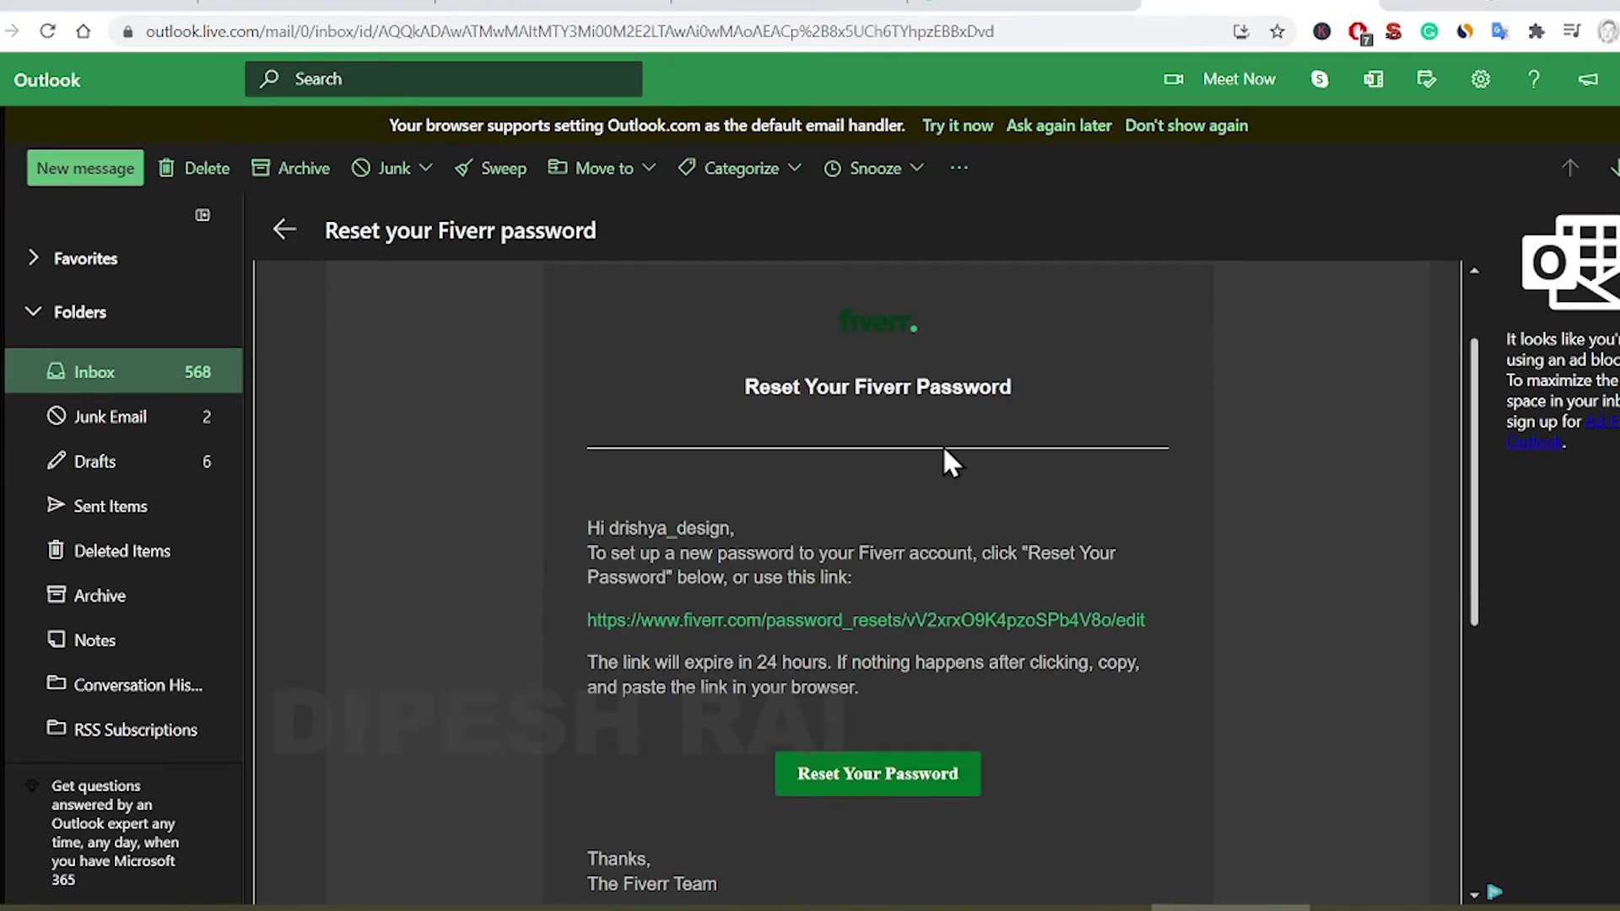
# Follow the email's green 'Reset Your Password' link to Fiverr's verification page.
pyautogui.click(875, 793)
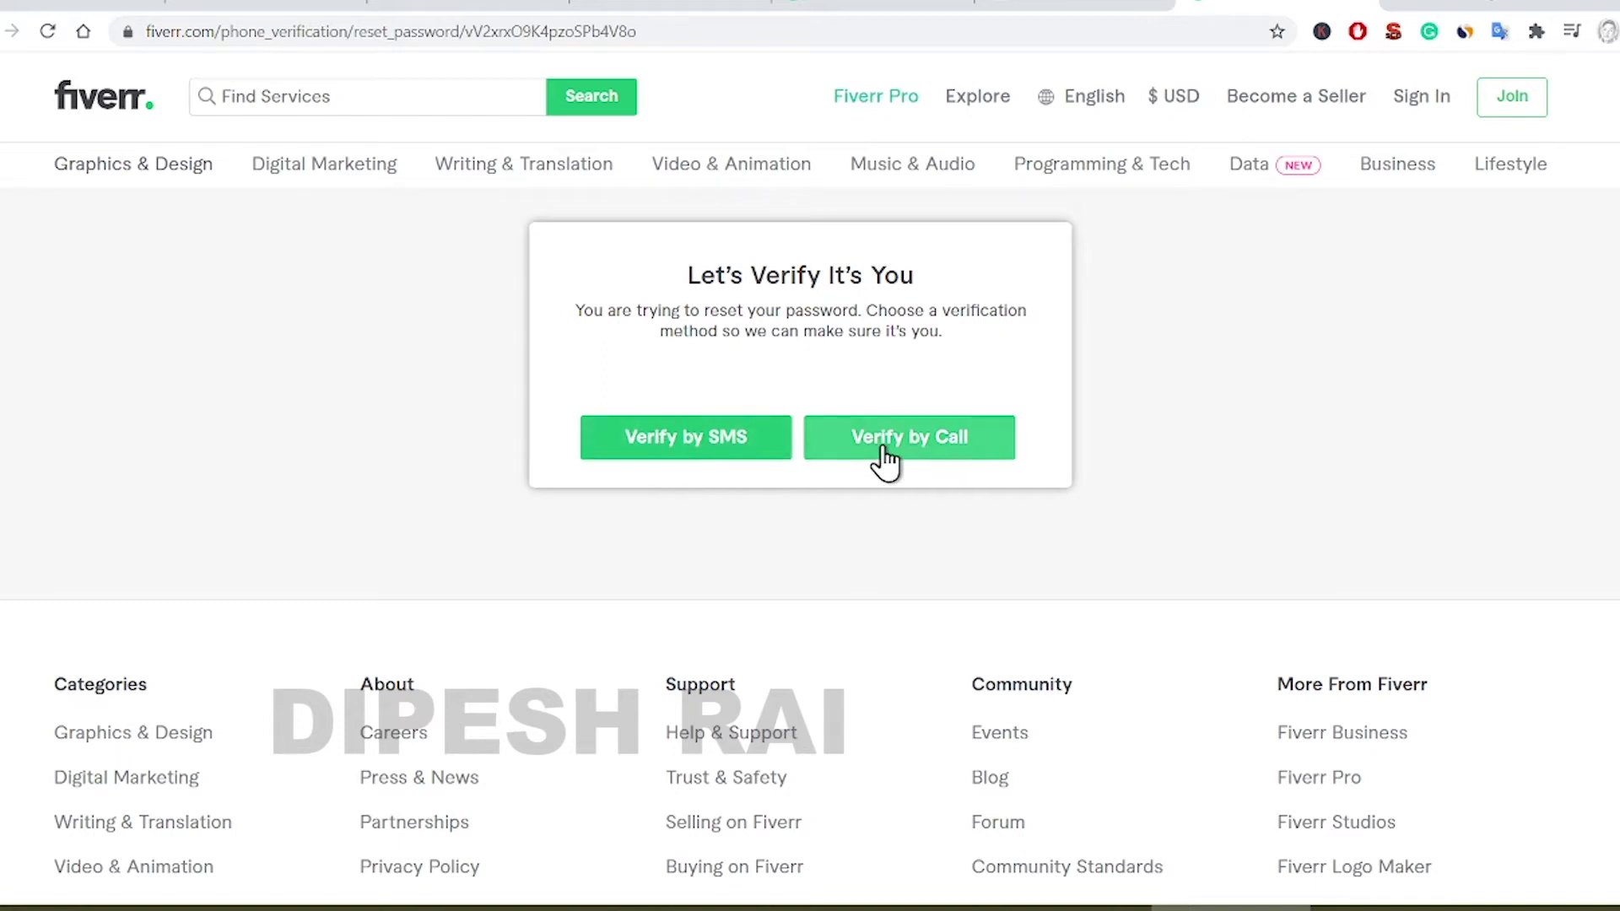
# Verify by SMS with the texted code, then confirm the prompt to define a new password.
pyautogui.click(685, 460)
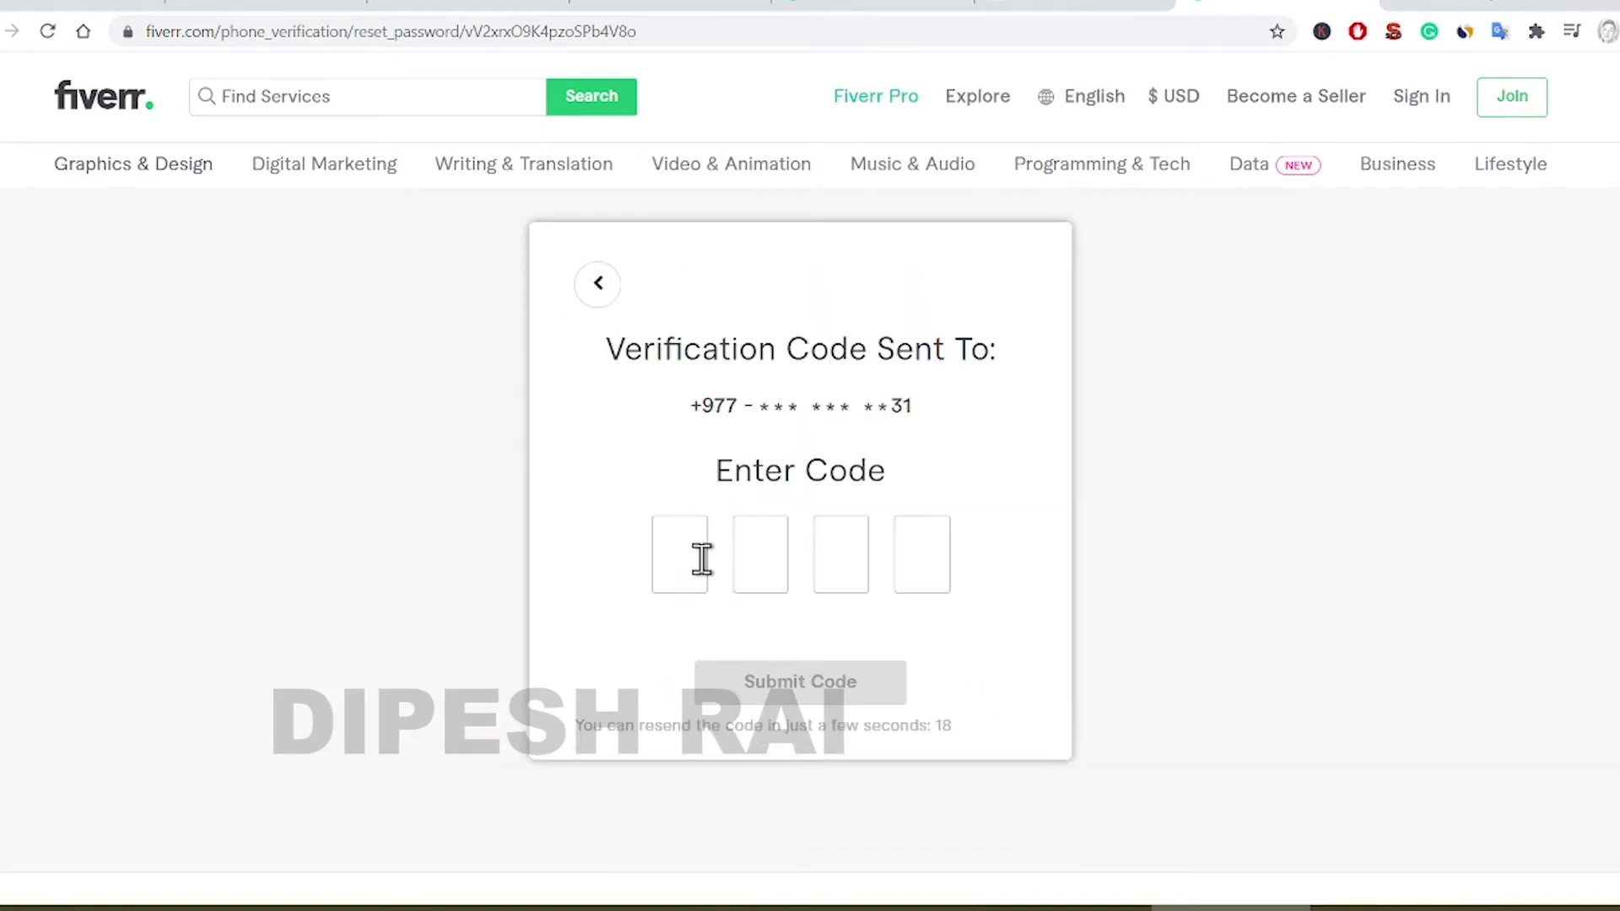
pyautogui.moveTo(663, 347); pyautogui.dragTo(980, 343)
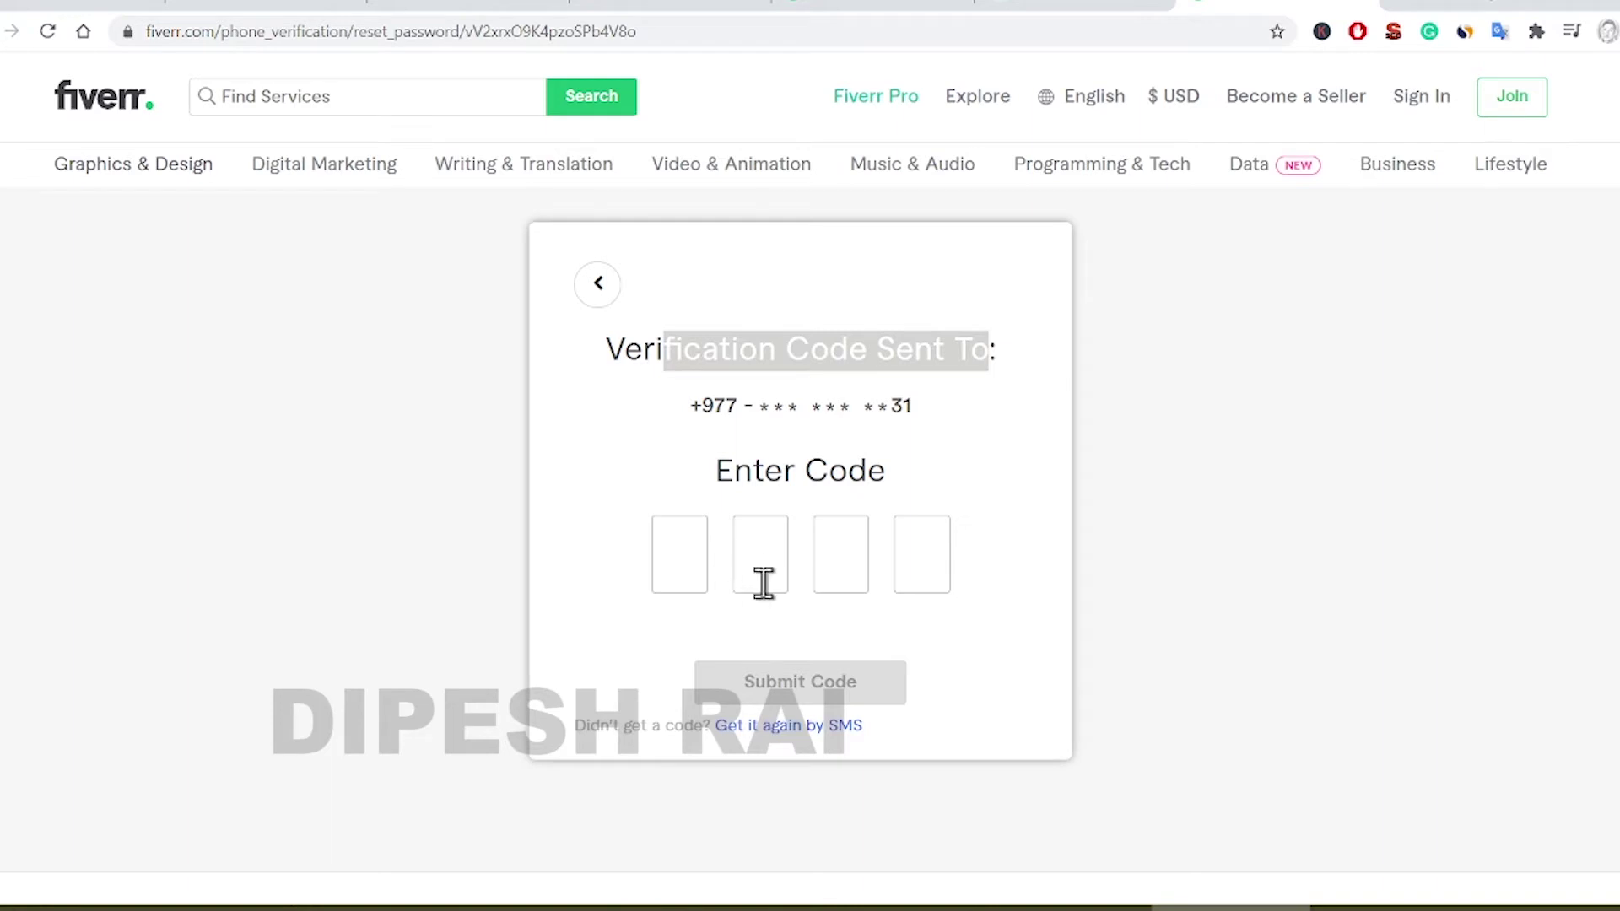
pyautogui.click(699, 557)
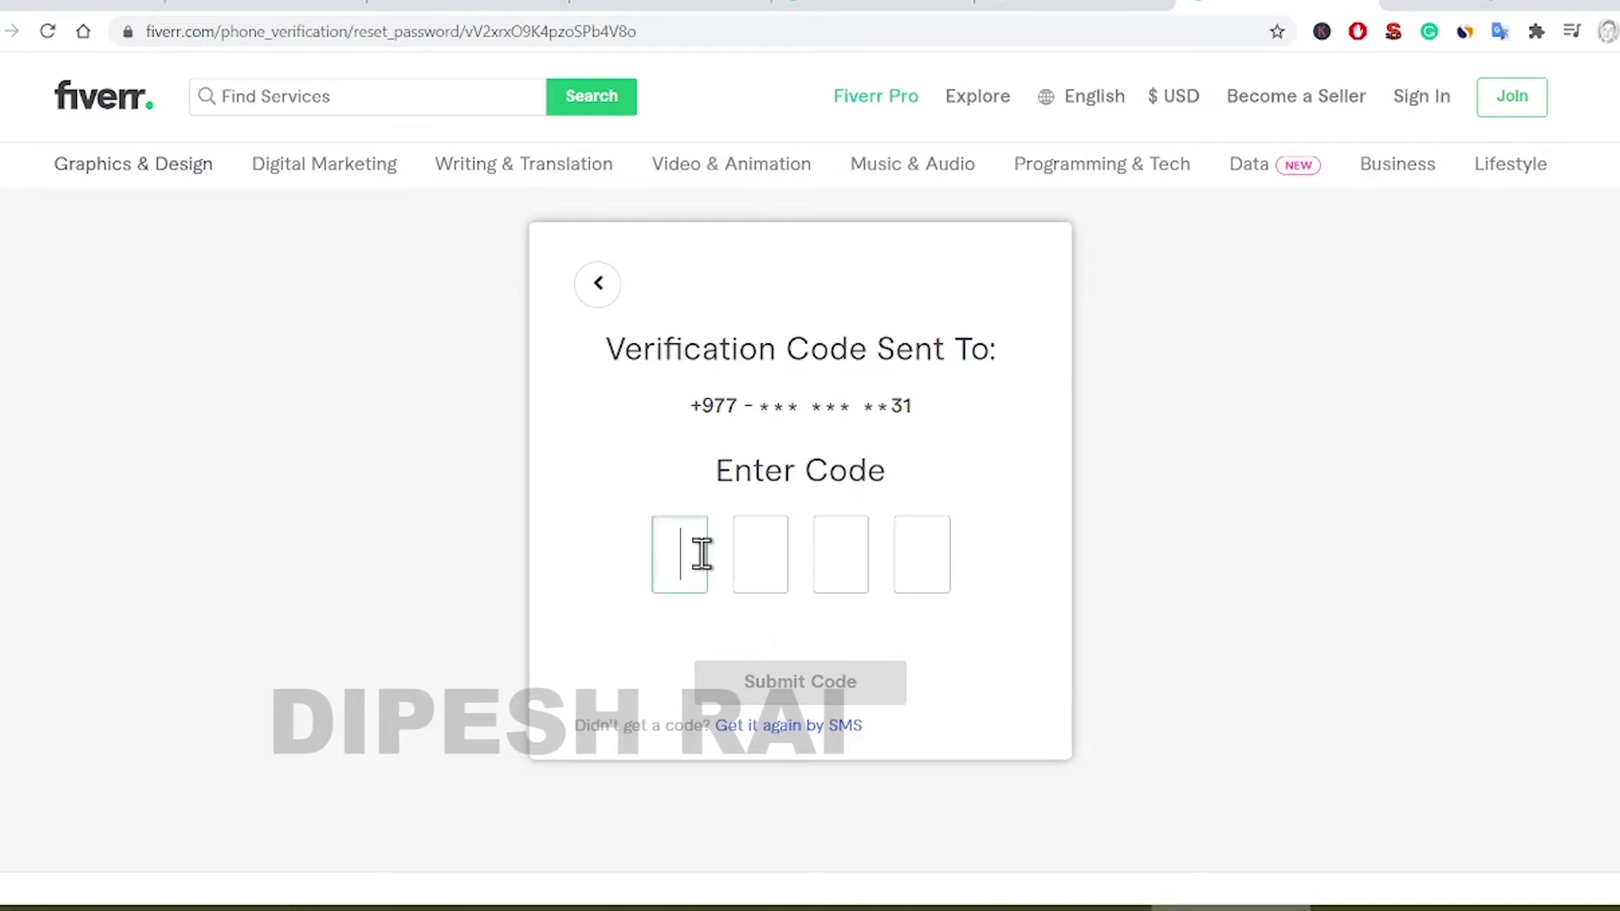
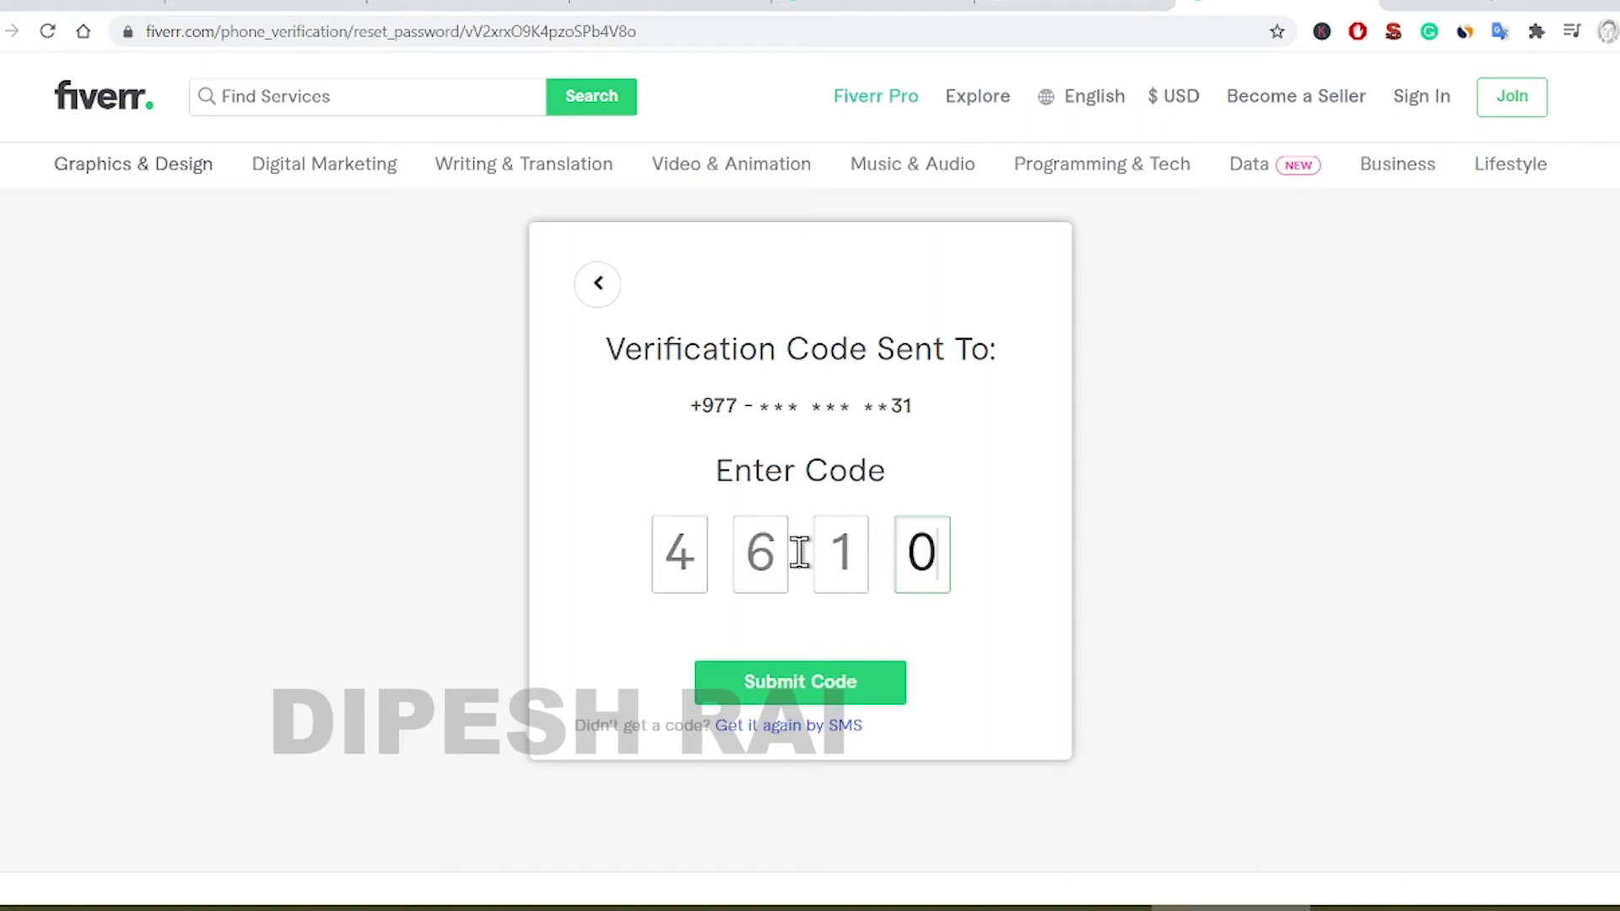
pyautogui.click(848, 689)
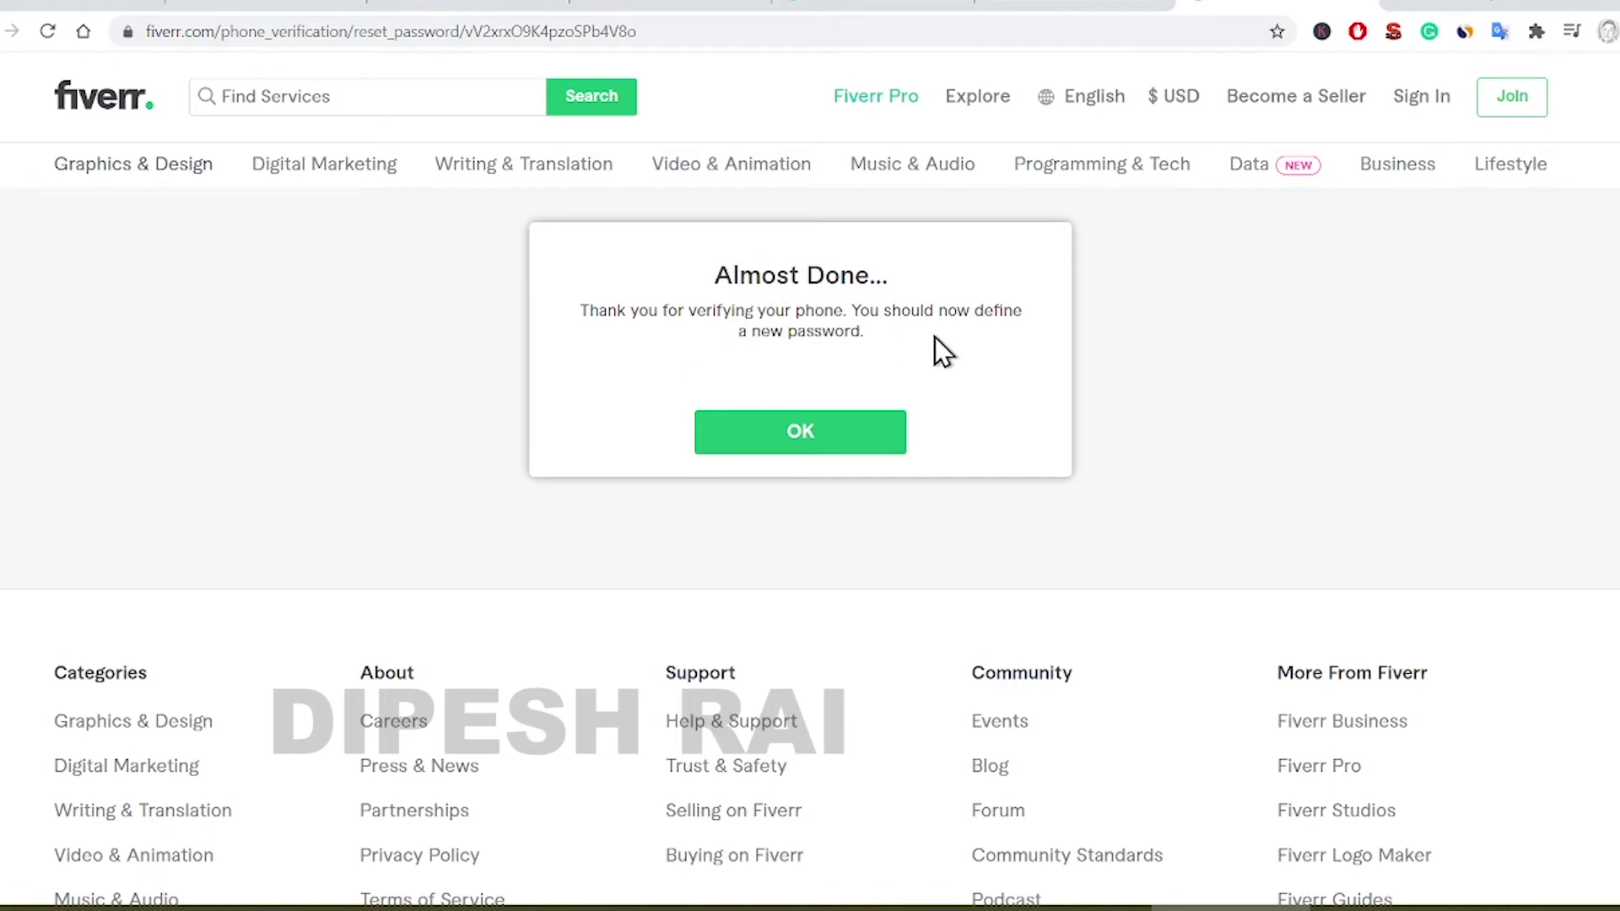
pyautogui.click(840, 444)
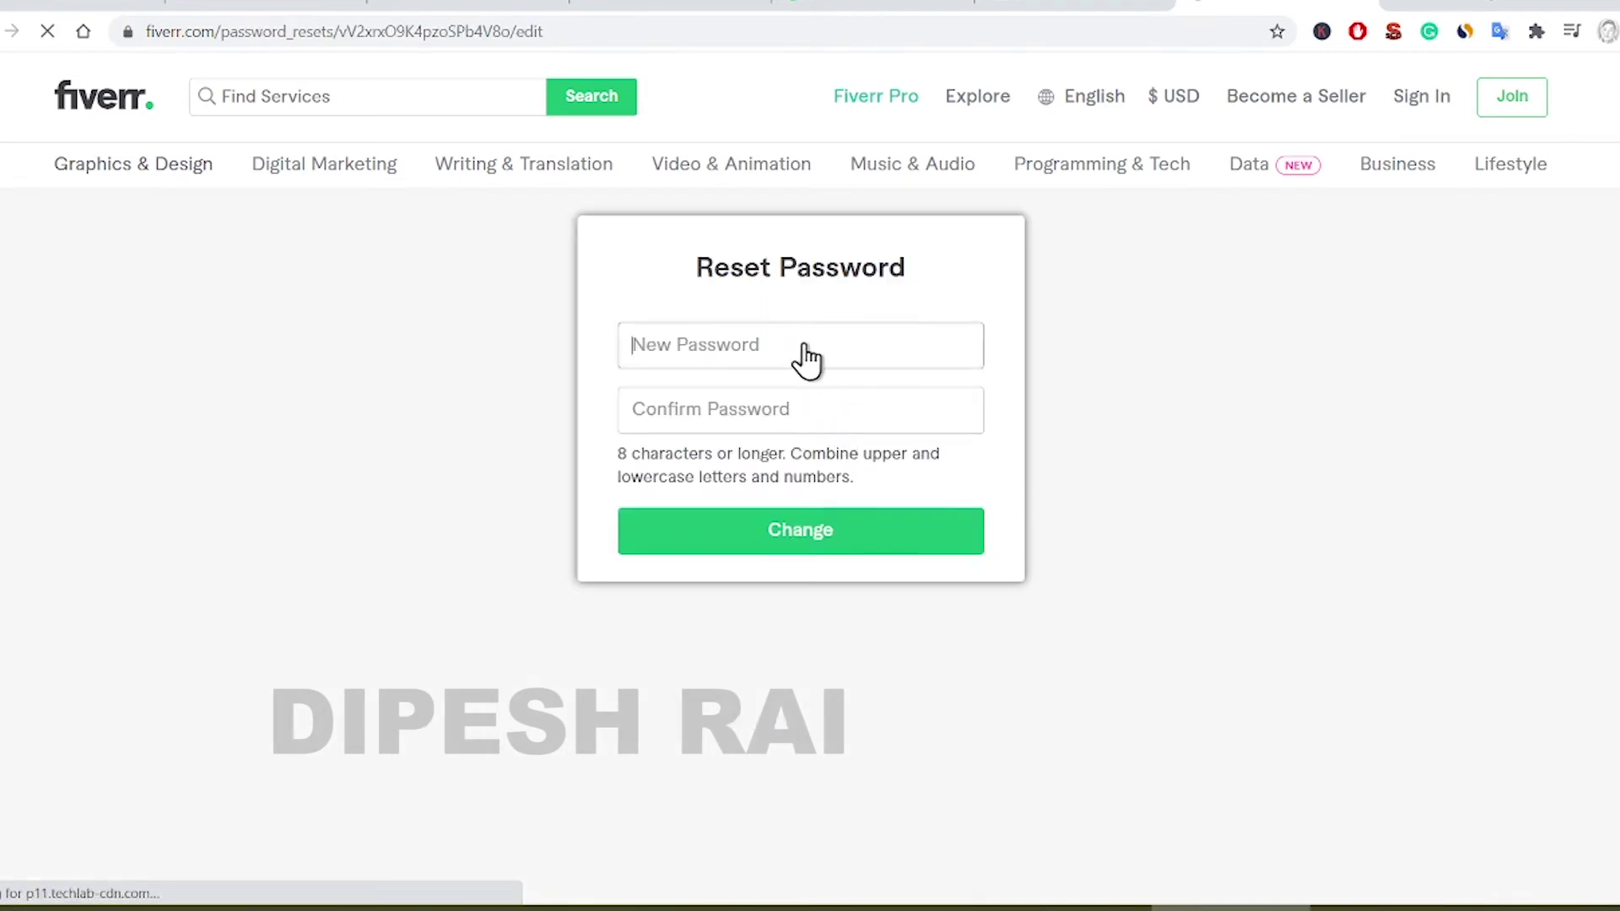
# Enter and confirm the new password, then save it with Change.
pyautogui.click(822, 330)
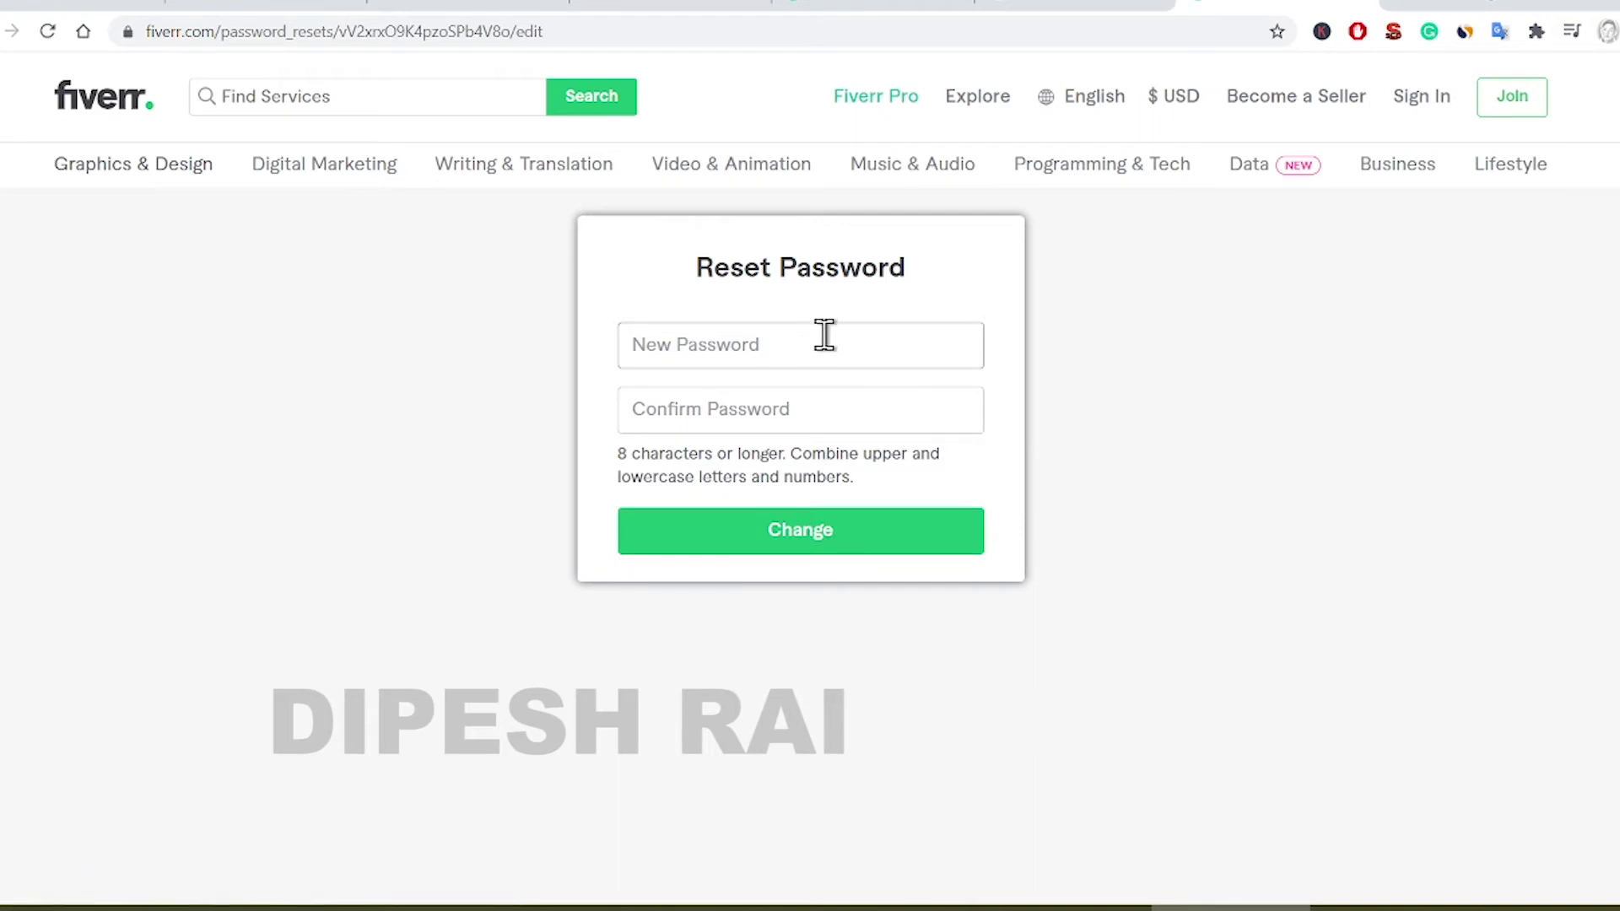
pyautogui.write('•••••••••••••')
pyautogui.click(758, 406)
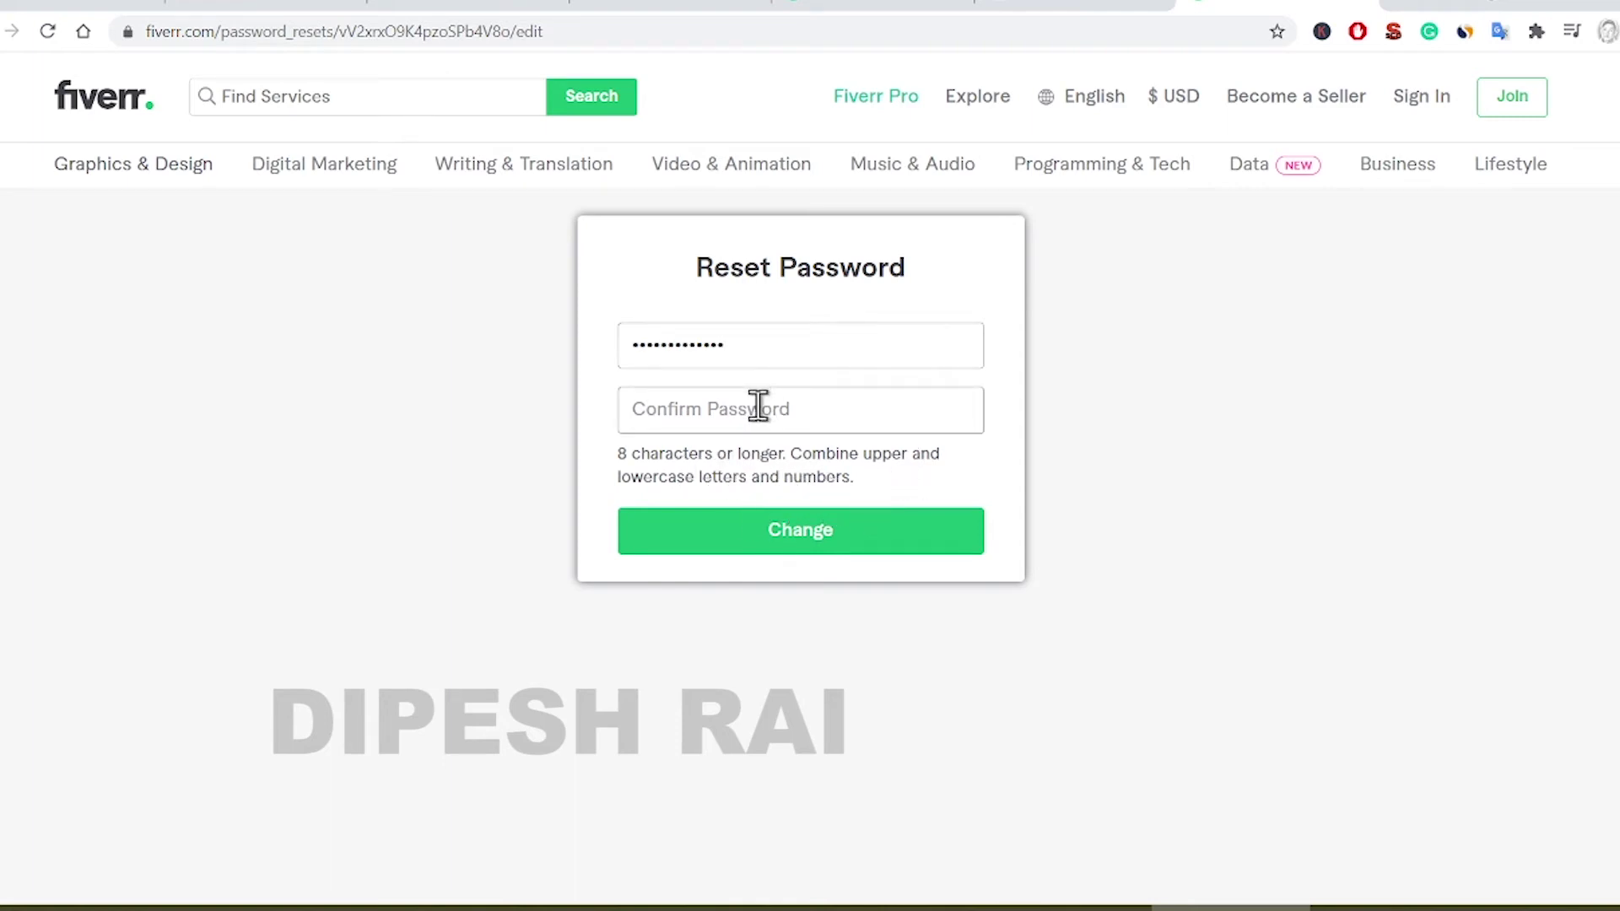
pyautogui.write('*************')
pyautogui.click(833, 535)
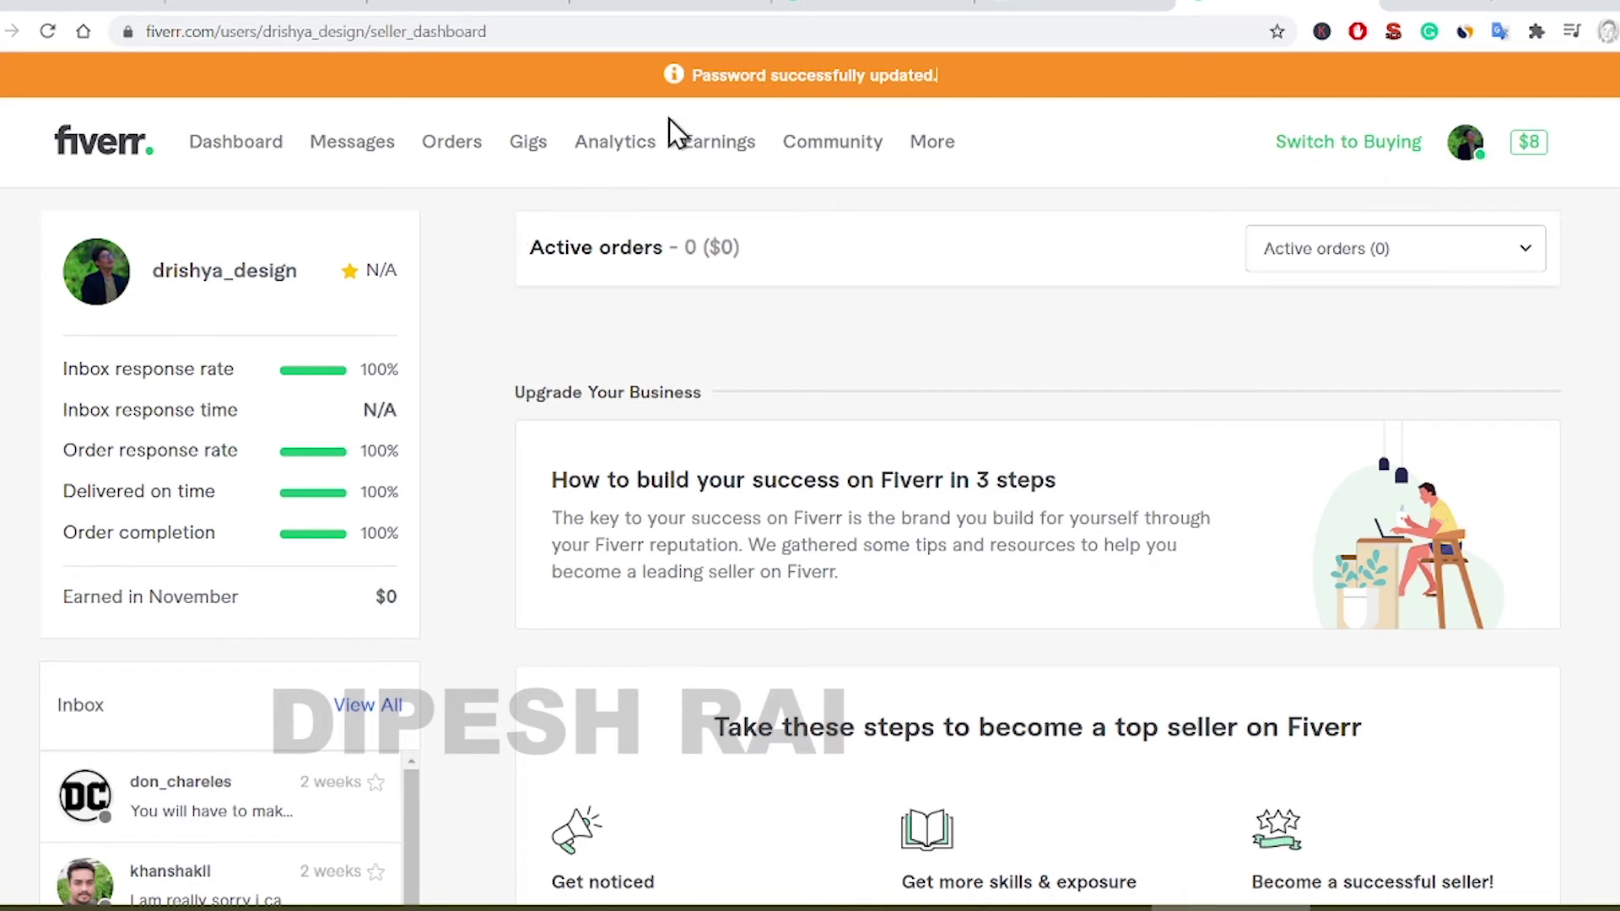
# Open Analytics > Overview, then log out from the profile avatar menu.
pyautogui.moveTo(615, 163)
pyautogui.click(595, 211)
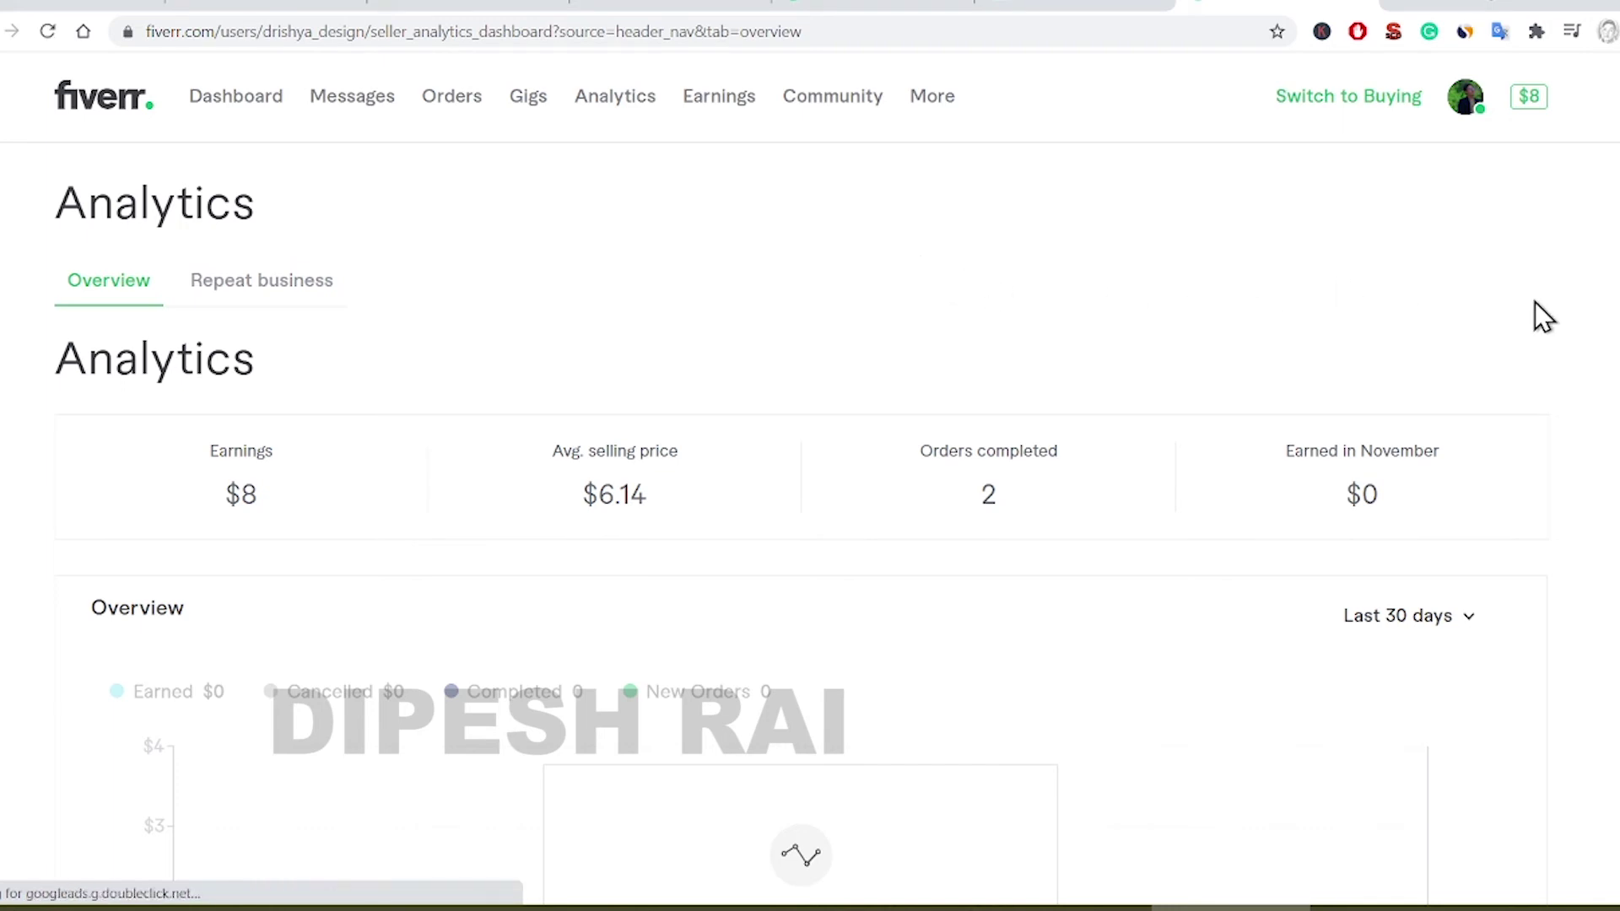
pyautogui.click(1461, 101)
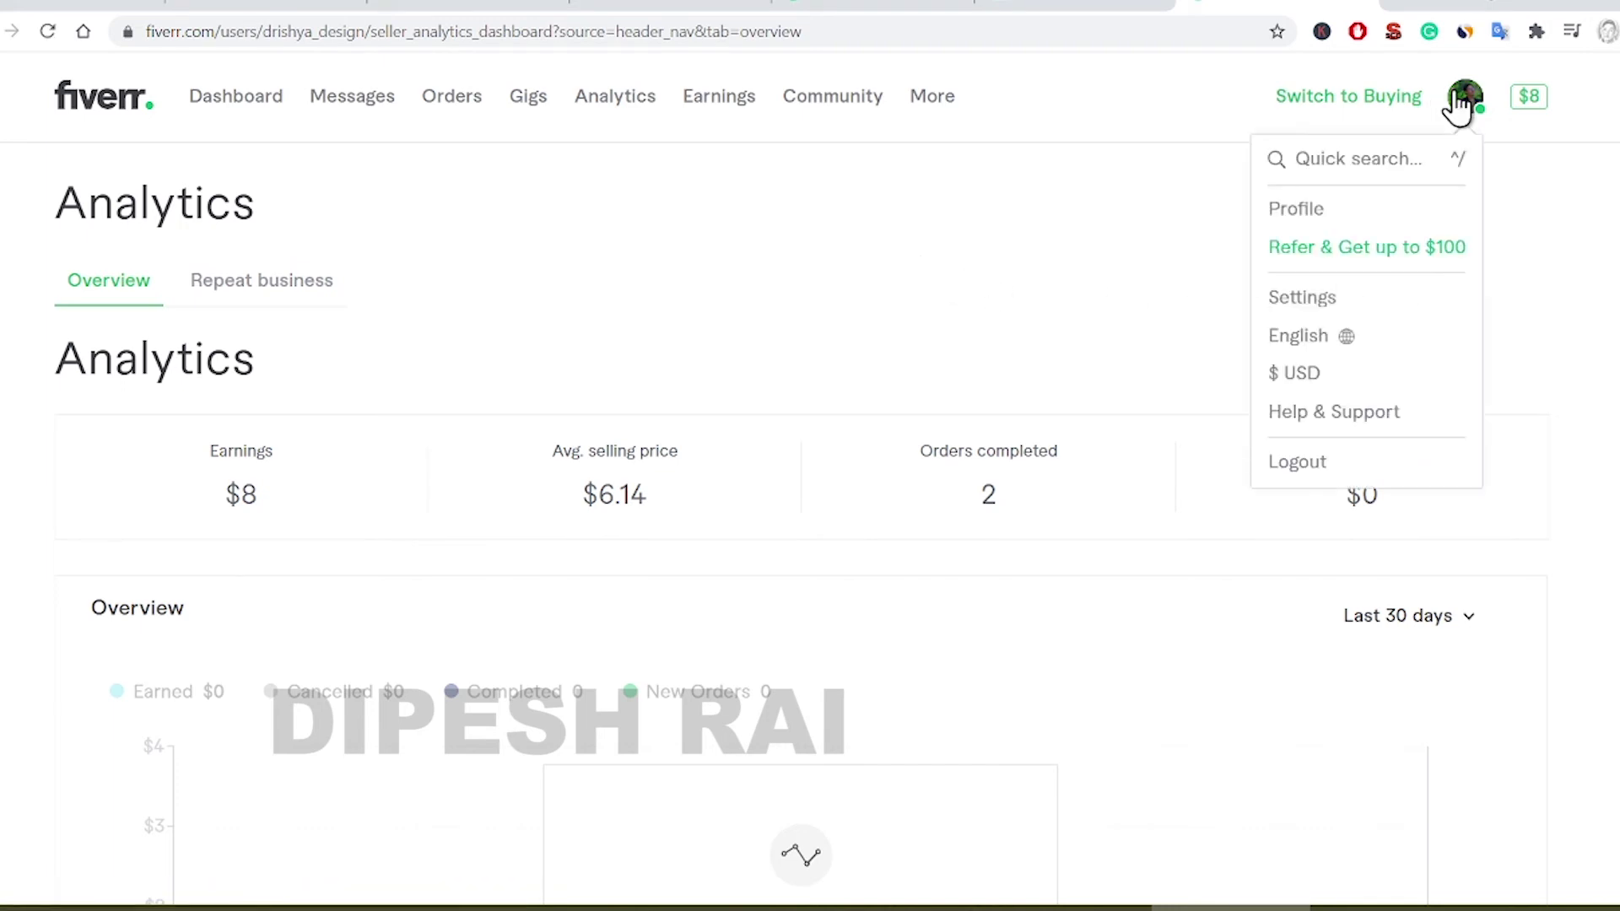
pyautogui.click(1299, 469)
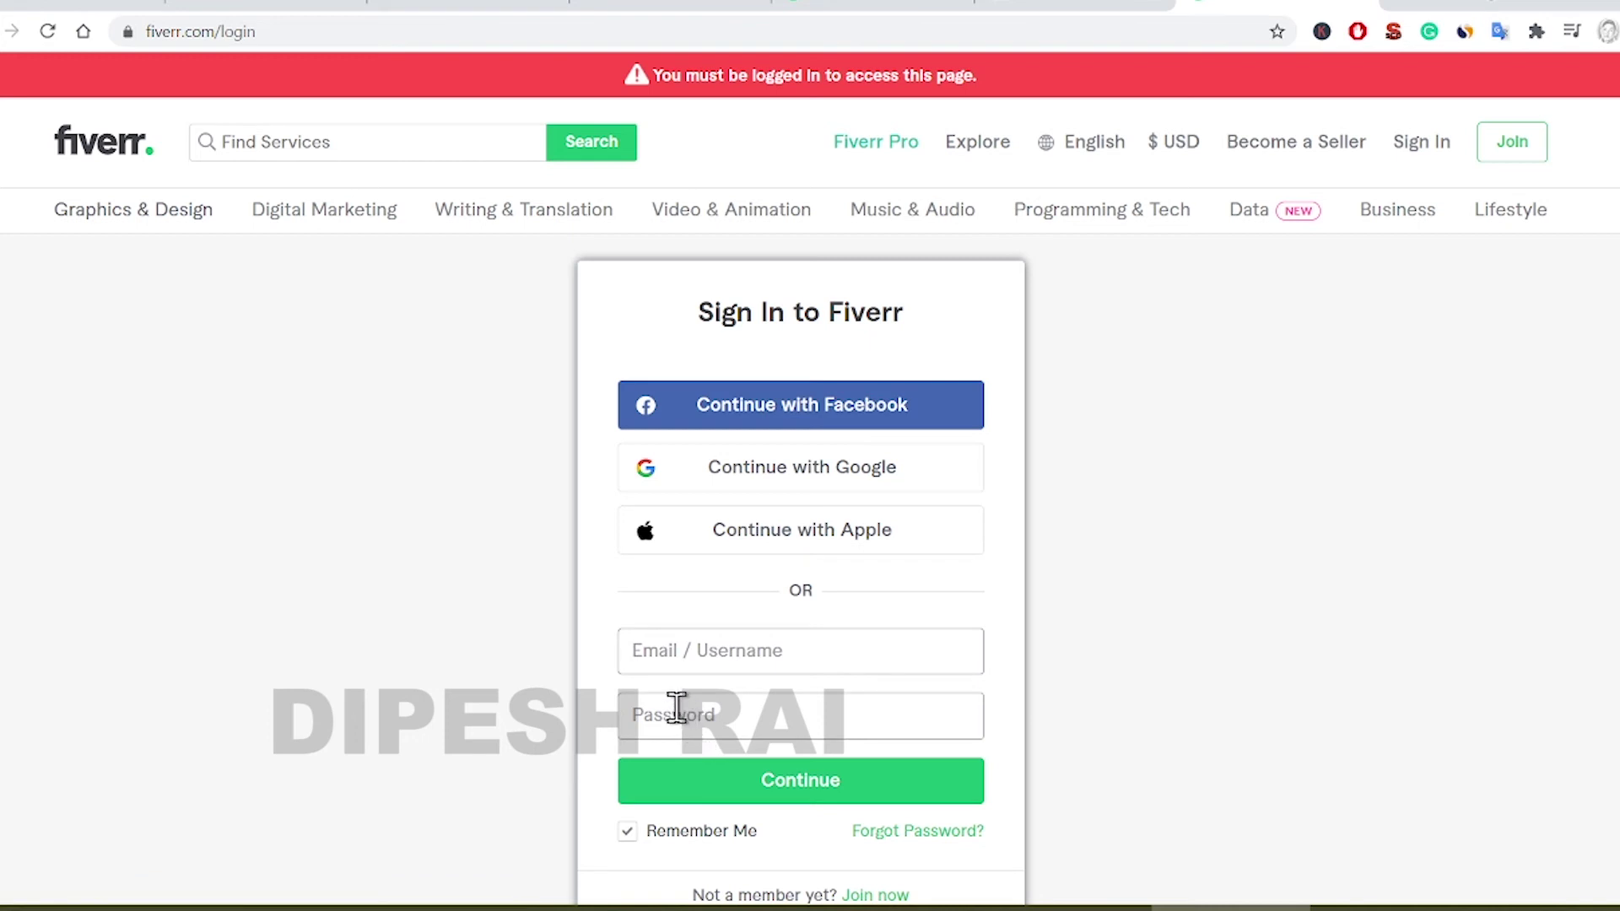
# Sign back in with the account e-mail and new password, then open Dashboard.
pyautogui.click(713, 656)
pyautogui.write('nd2050')
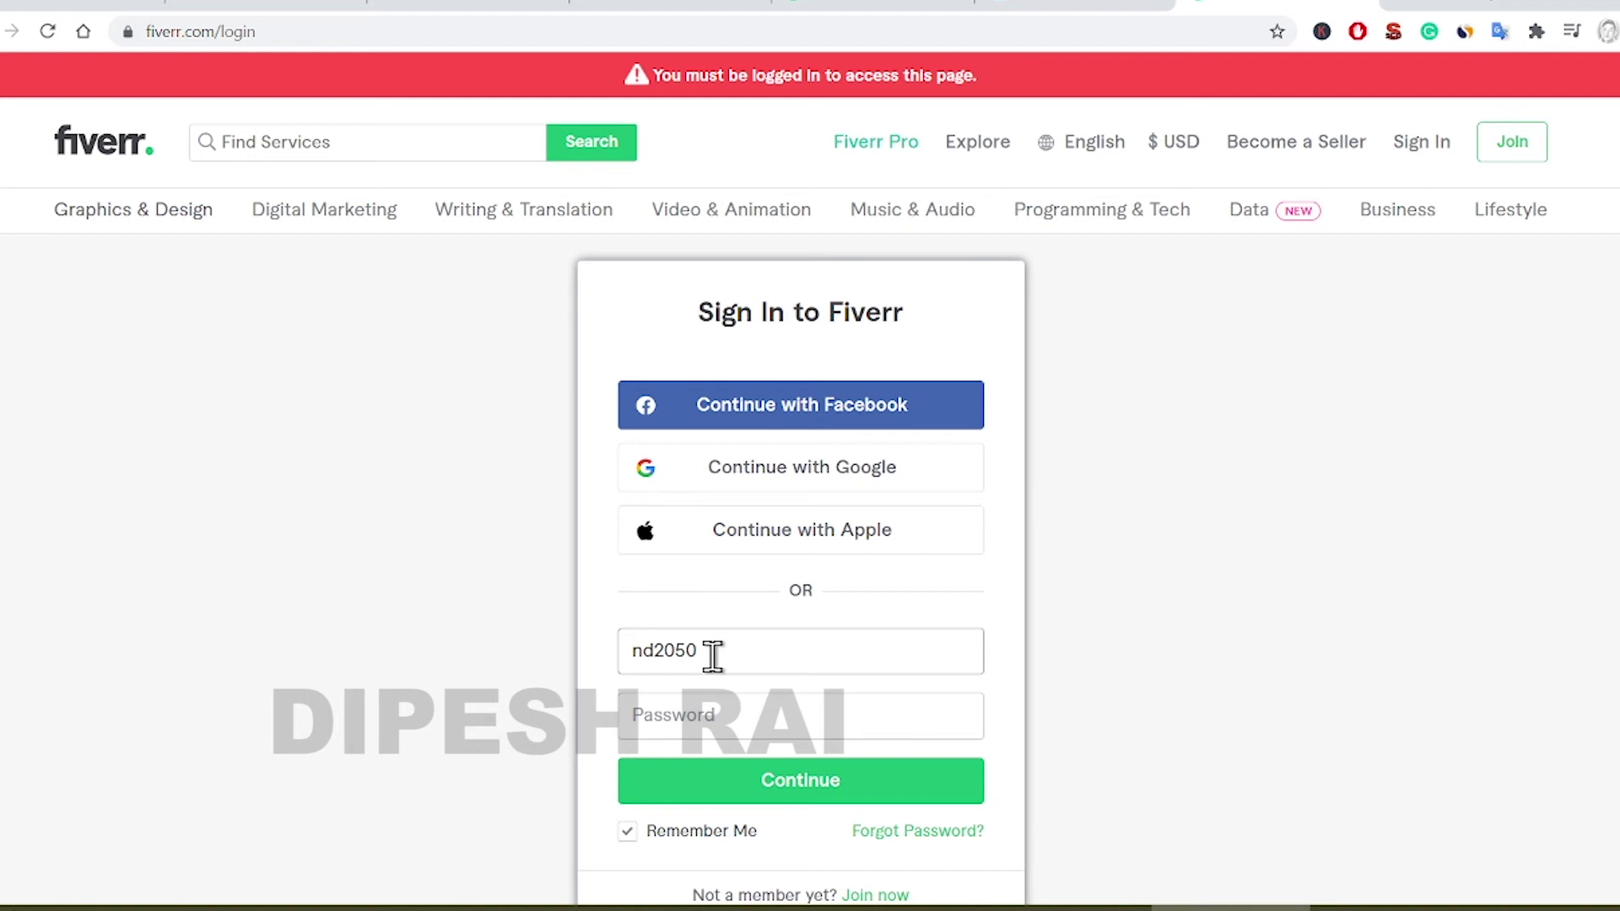
pyautogui.press('BackSpace')
pyautogui.press('BackSpace')
pyautogui.press('BackSpace')
pyautogui.press('BackSpace')
pyautogui.press('BackSpace')
pyautogui.press('BackSpace')
pyautogui.press('Tab')
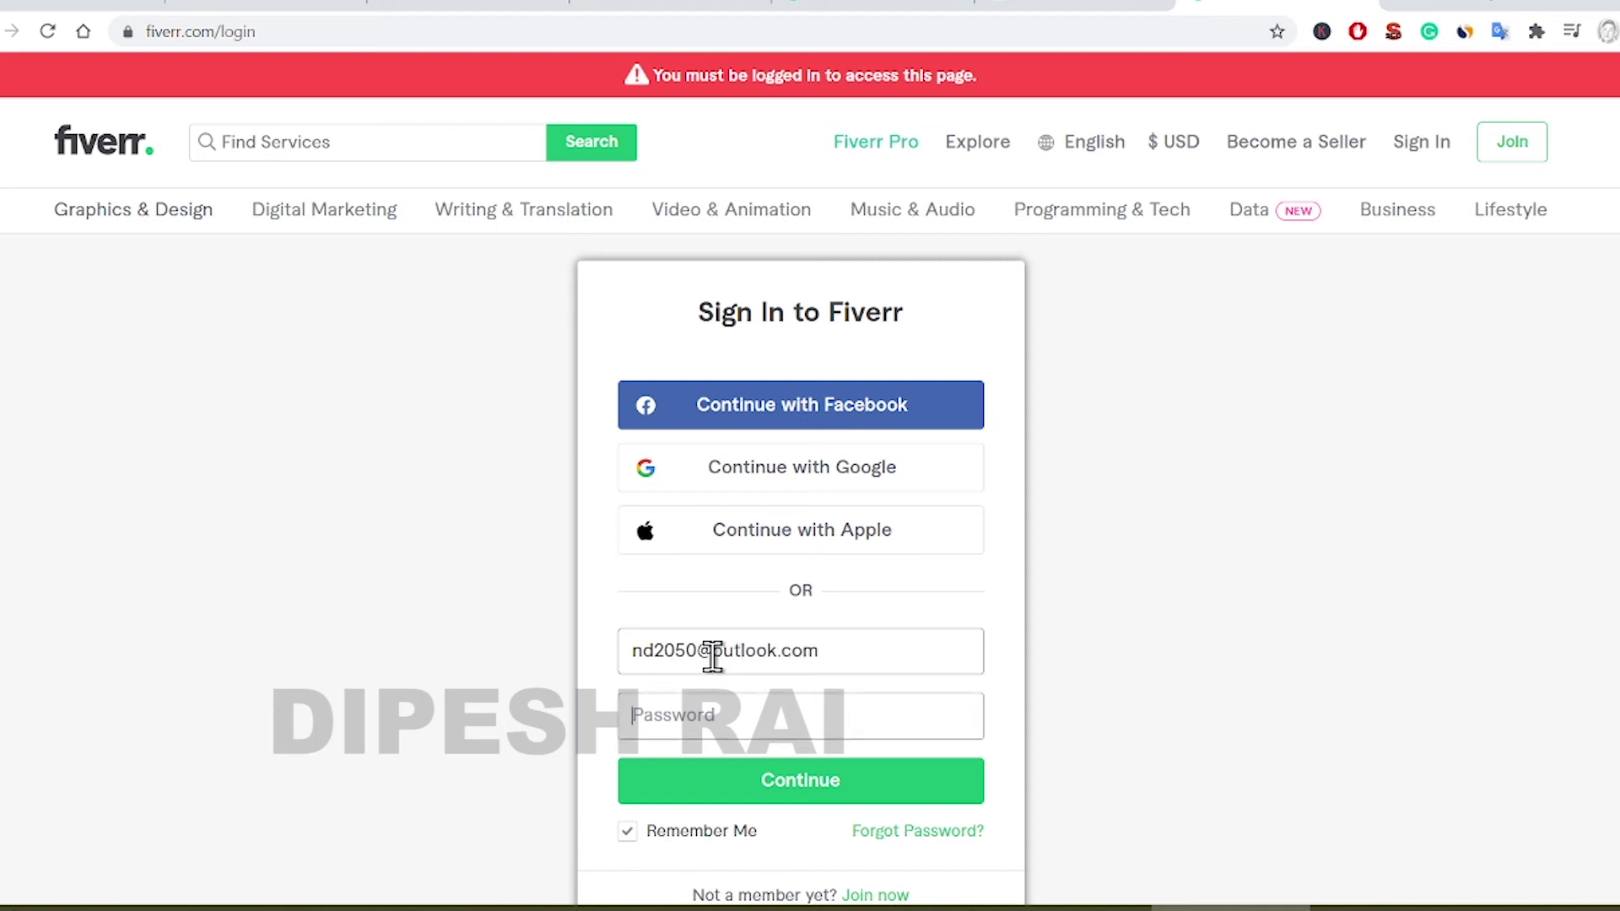
pyautogui.write('•••••••••••••')
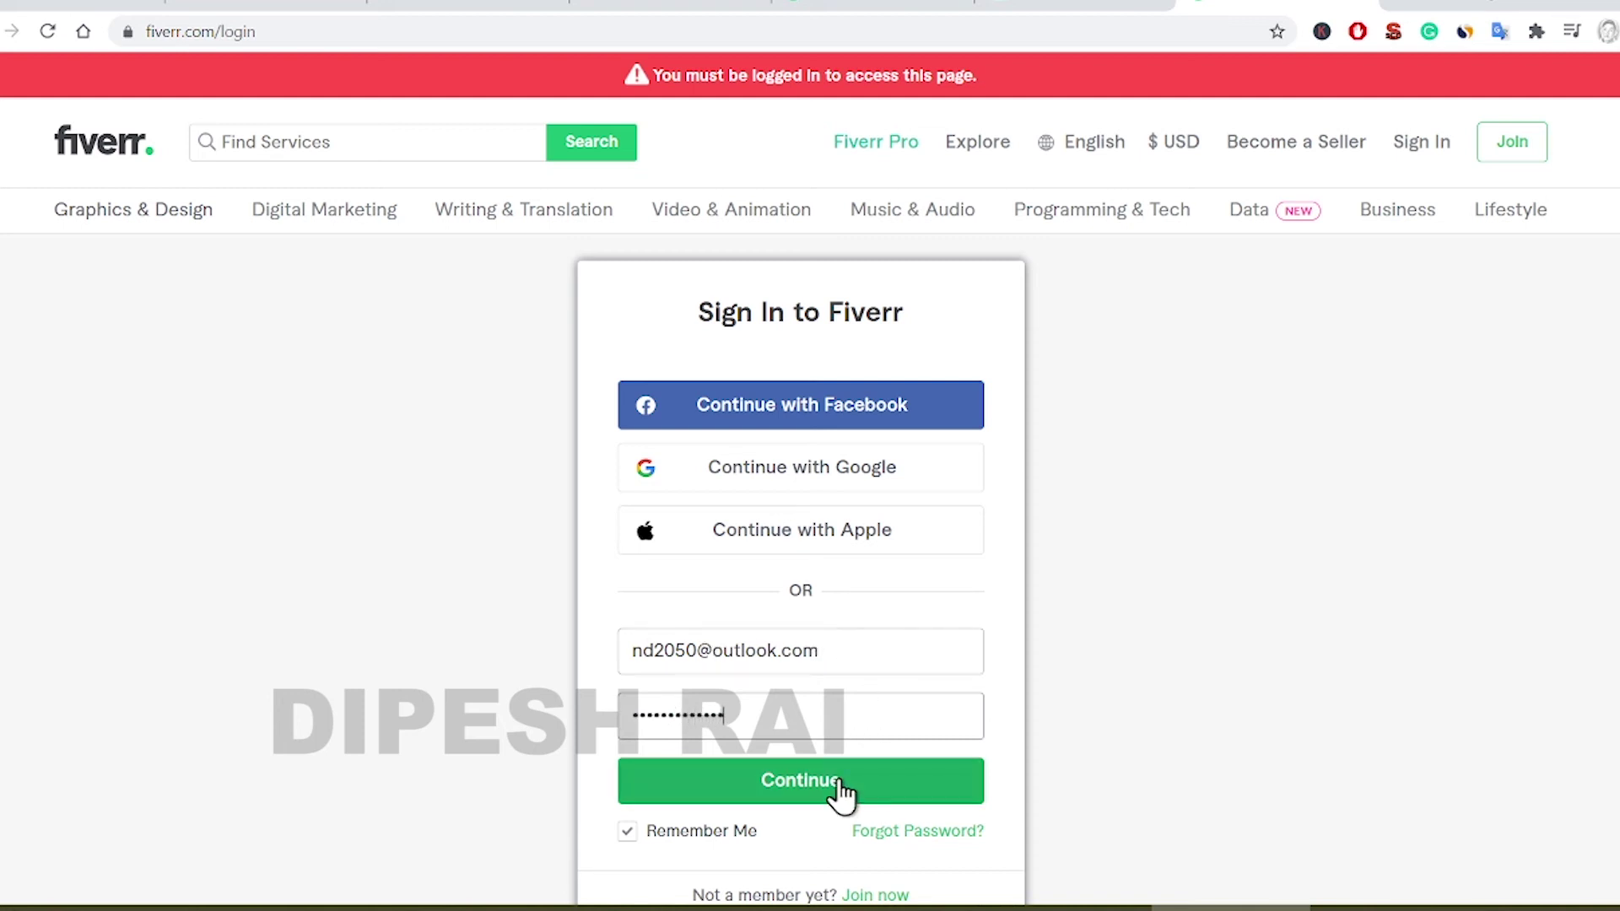
pyautogui.click(834, 792)
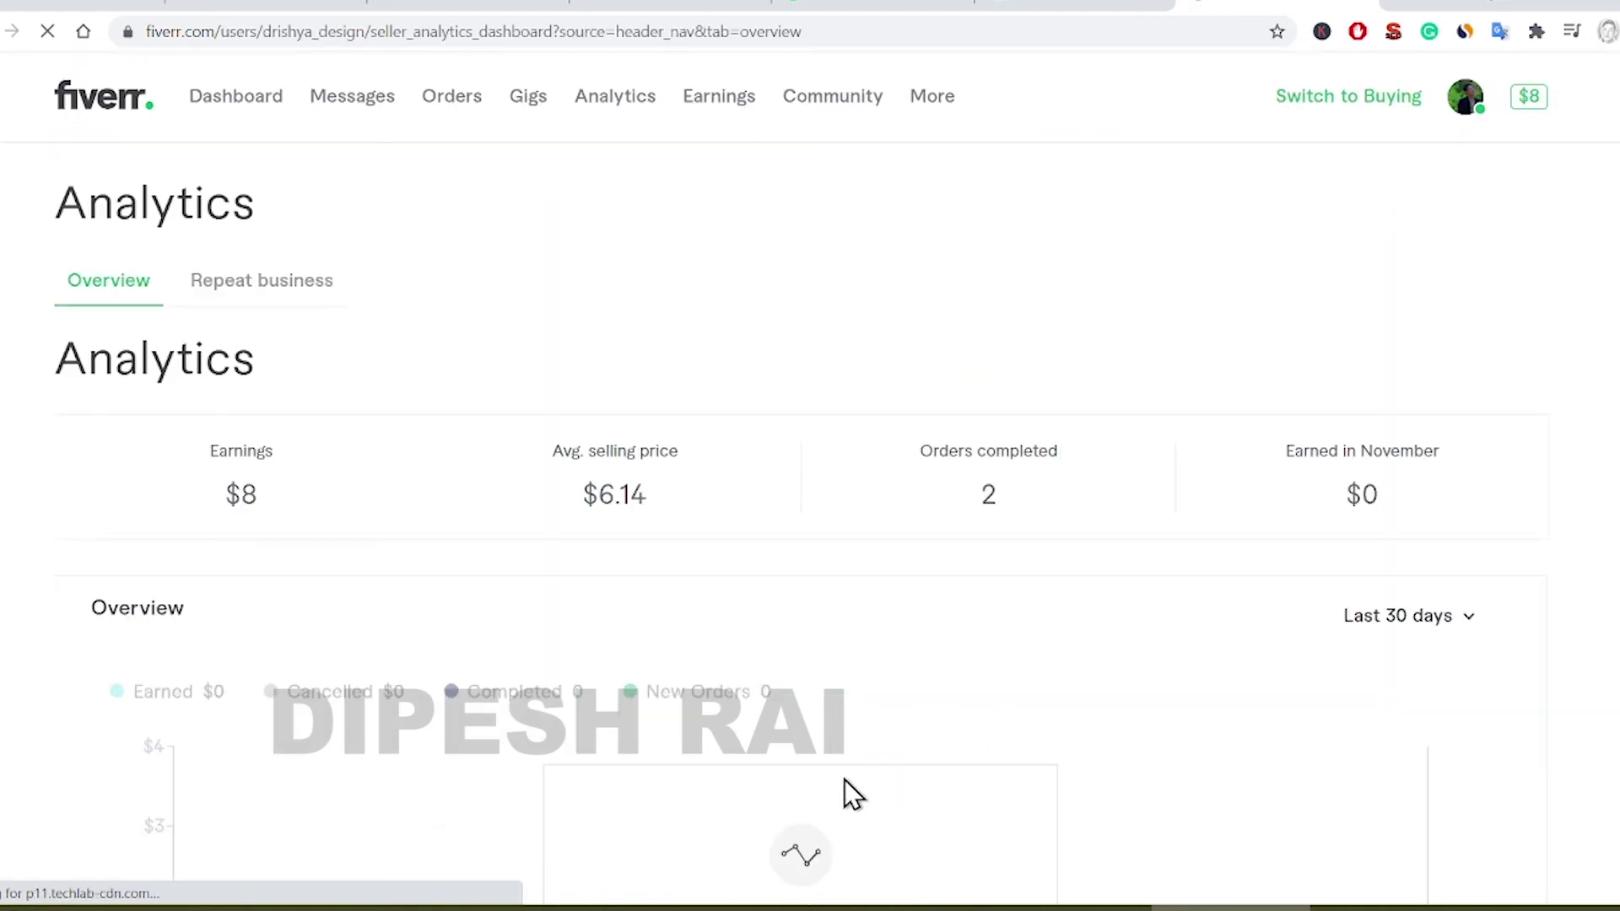
pyautogui.click(243, 98)
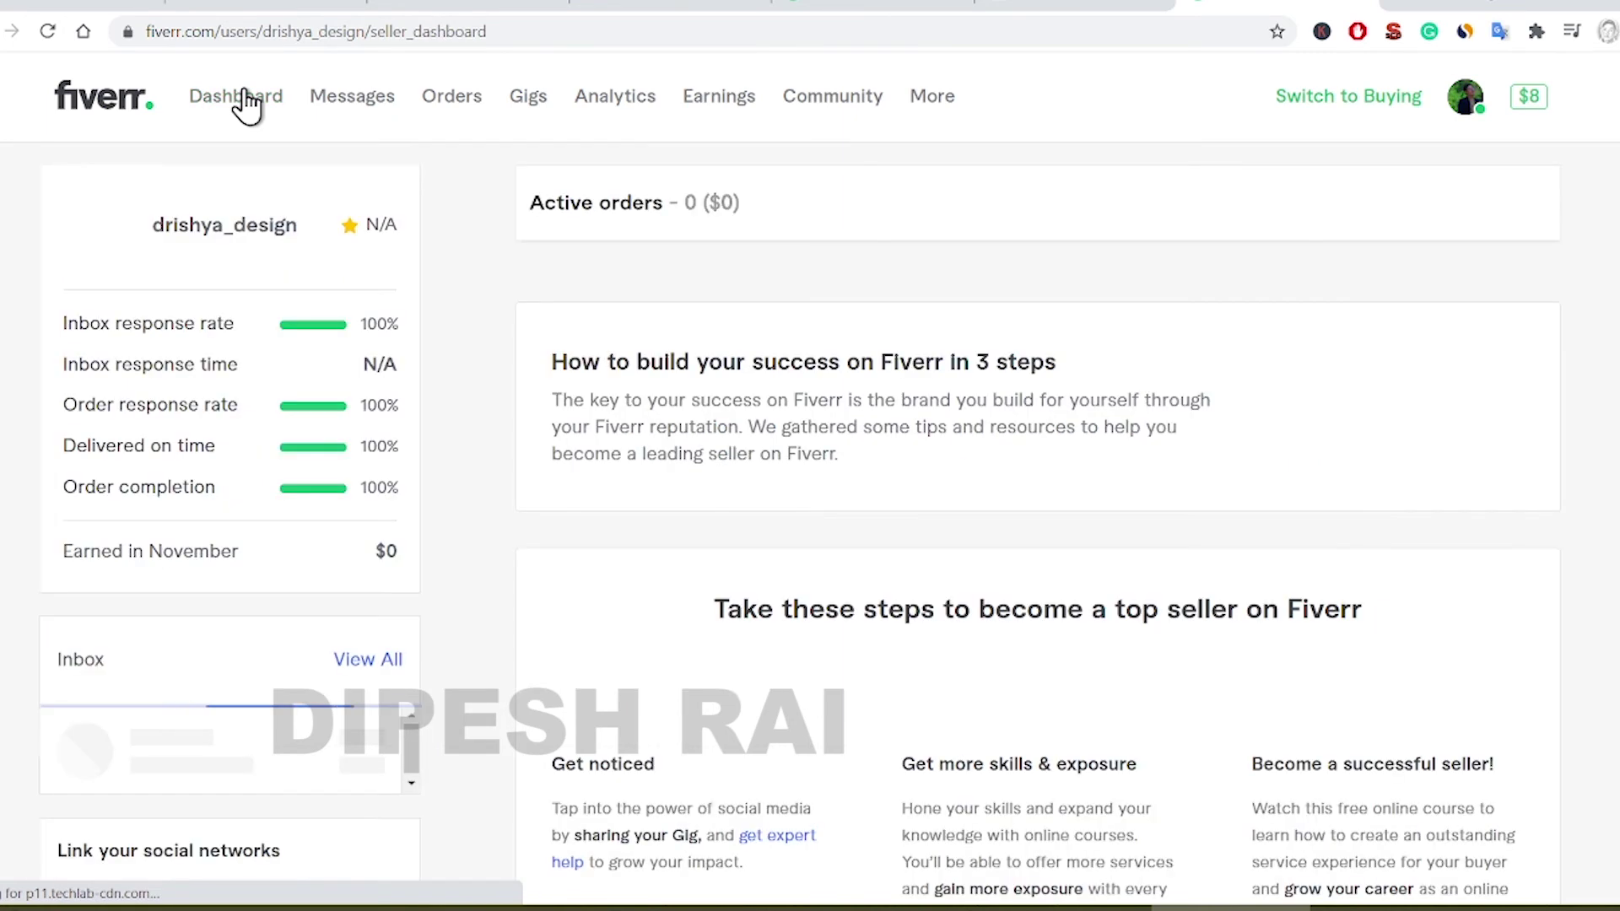